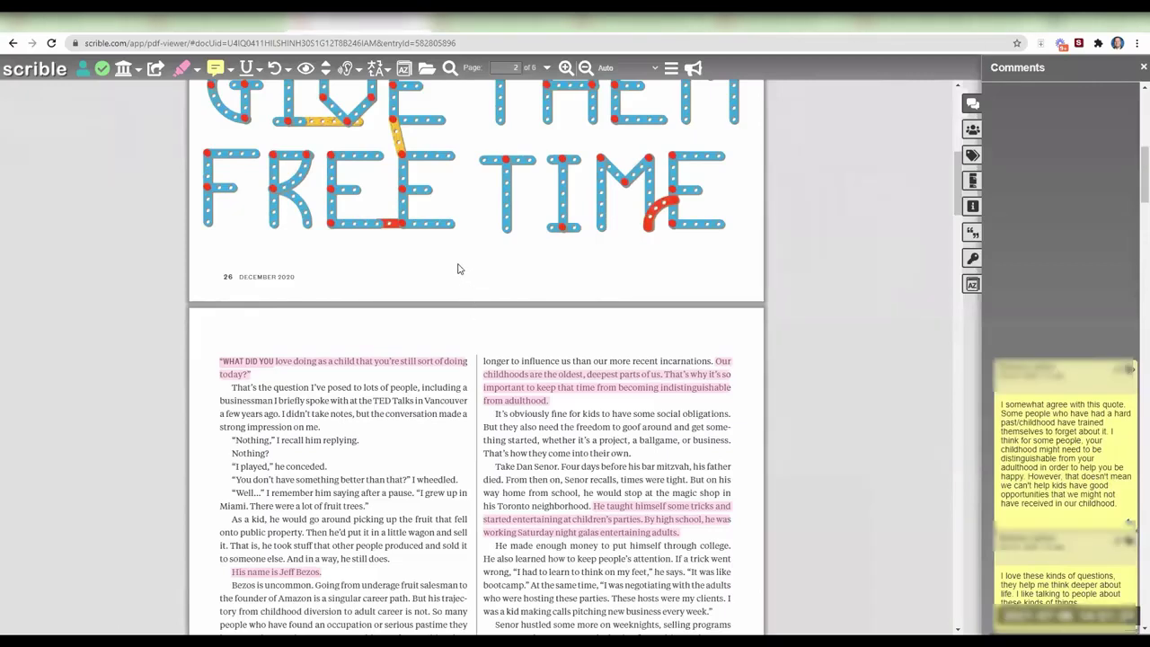
Look over the pink highlights and sticky-note comments in the article on childhood passion and free time.
scroll(267, 336, down, 3)
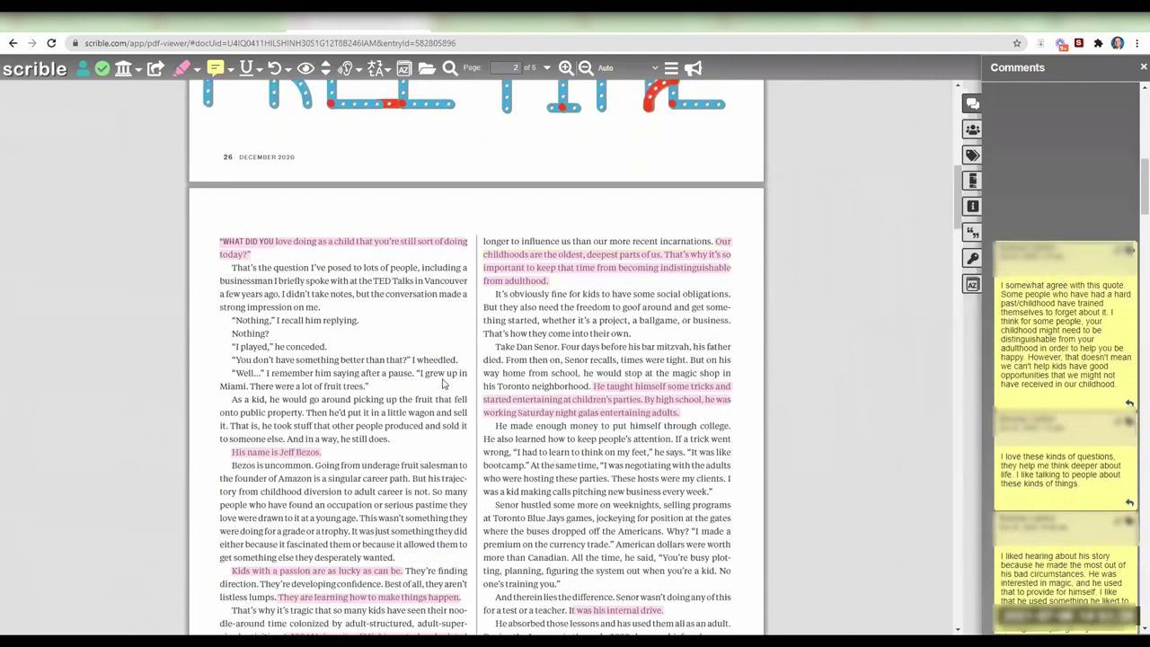
scroll(440, 384, down, 3)
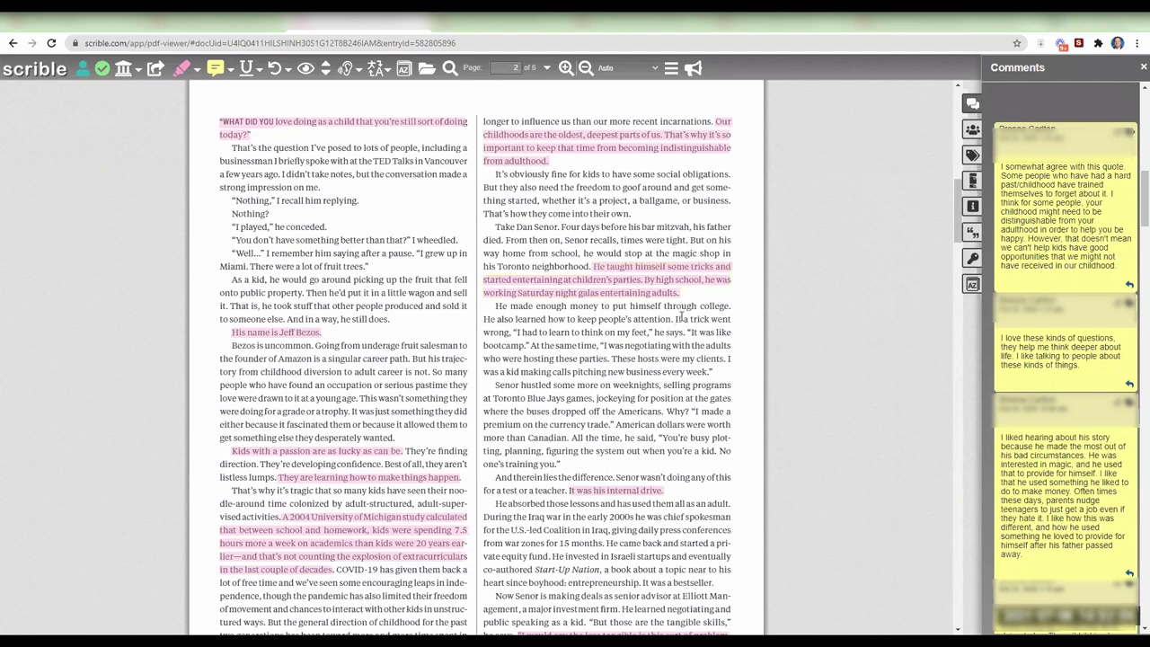
scroll(682, 314, down, 4)
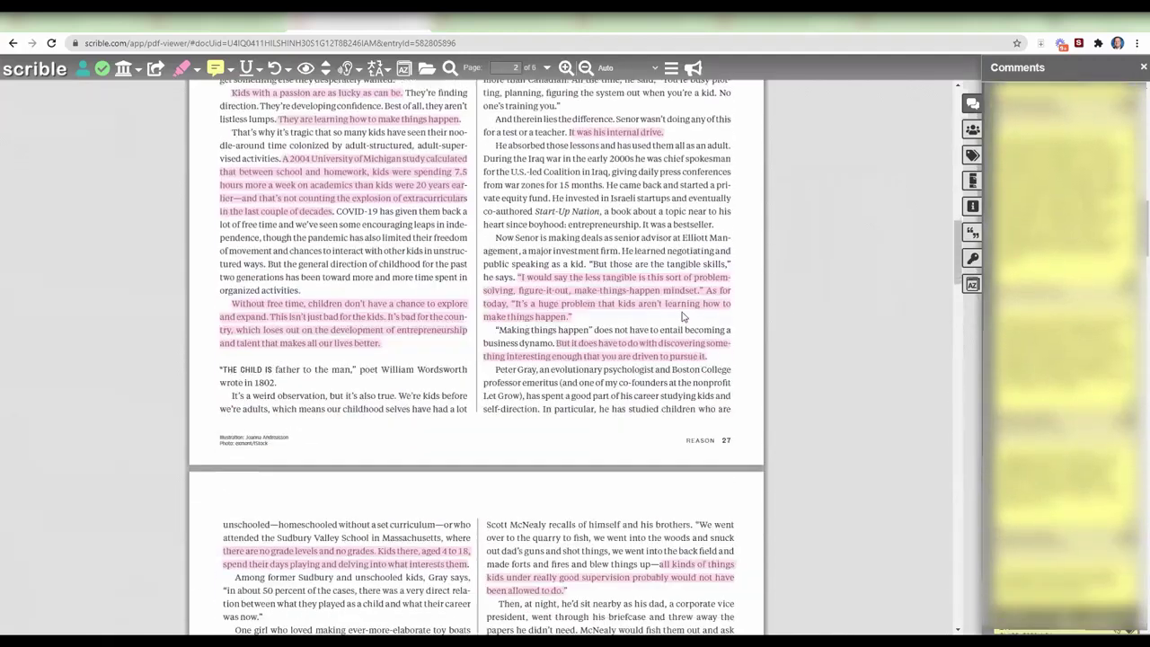
scroll(681, 314, up, 9)
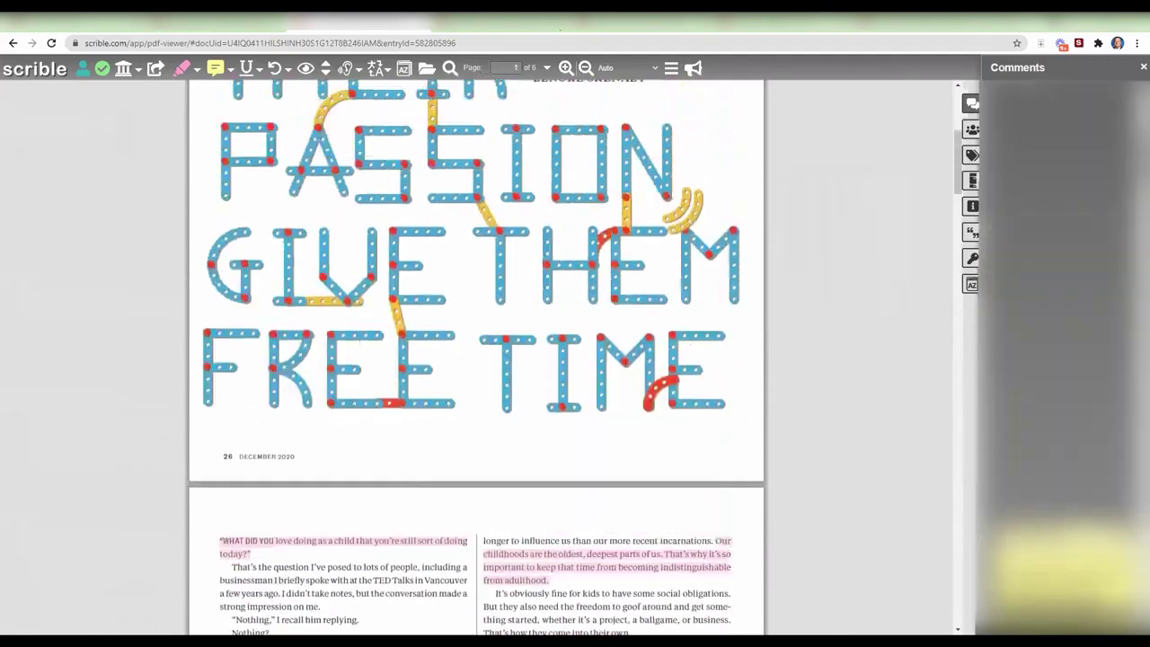
Switch to the Three Gorges Dam review article and examine the colour-coded highlights on its first two pages.
click(497, 31)
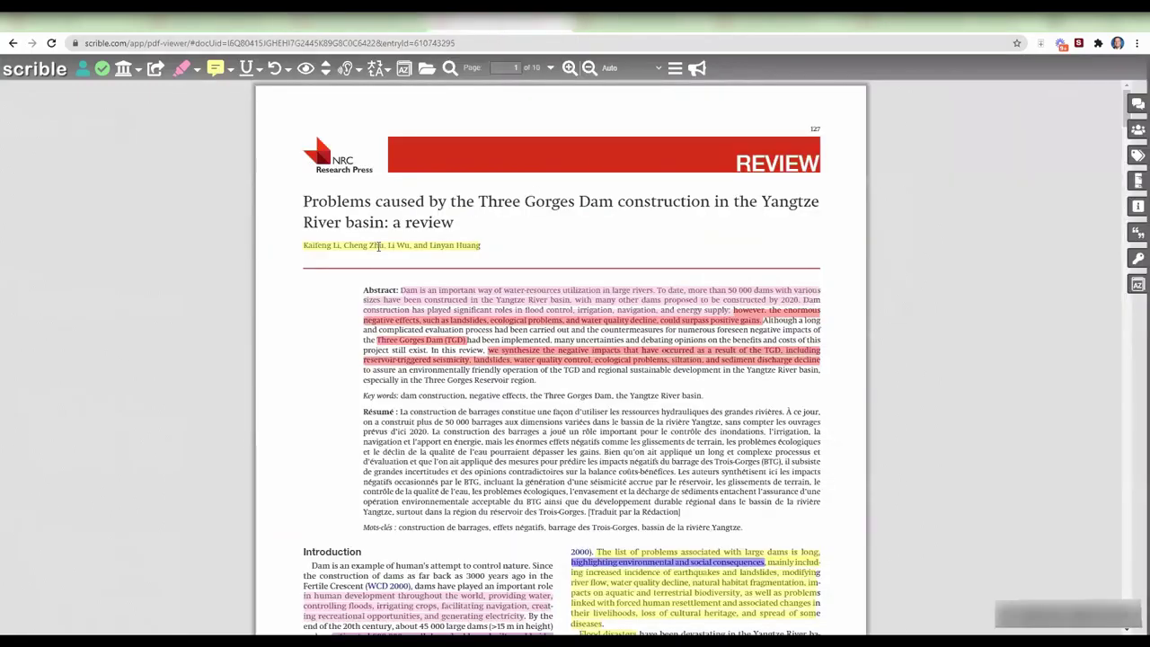
scroll(378, 246, down, 1)
scroll(397, 233, down, 2)
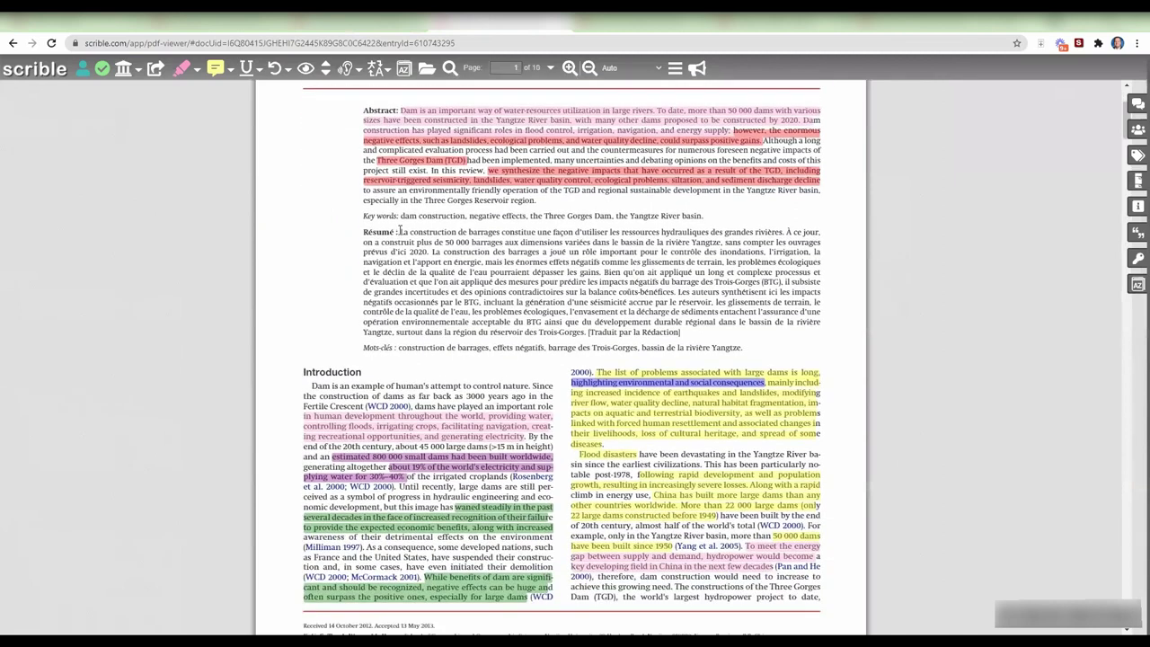
scroll(398, 231, up, 1)
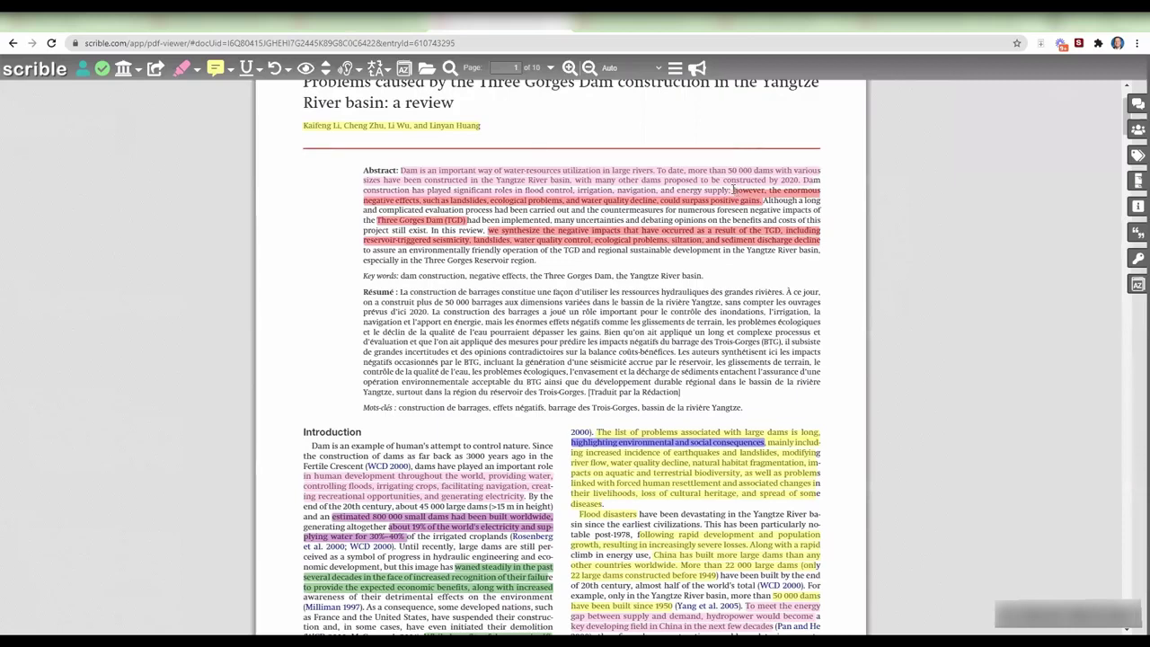
scroll(482, 377, down, 2)
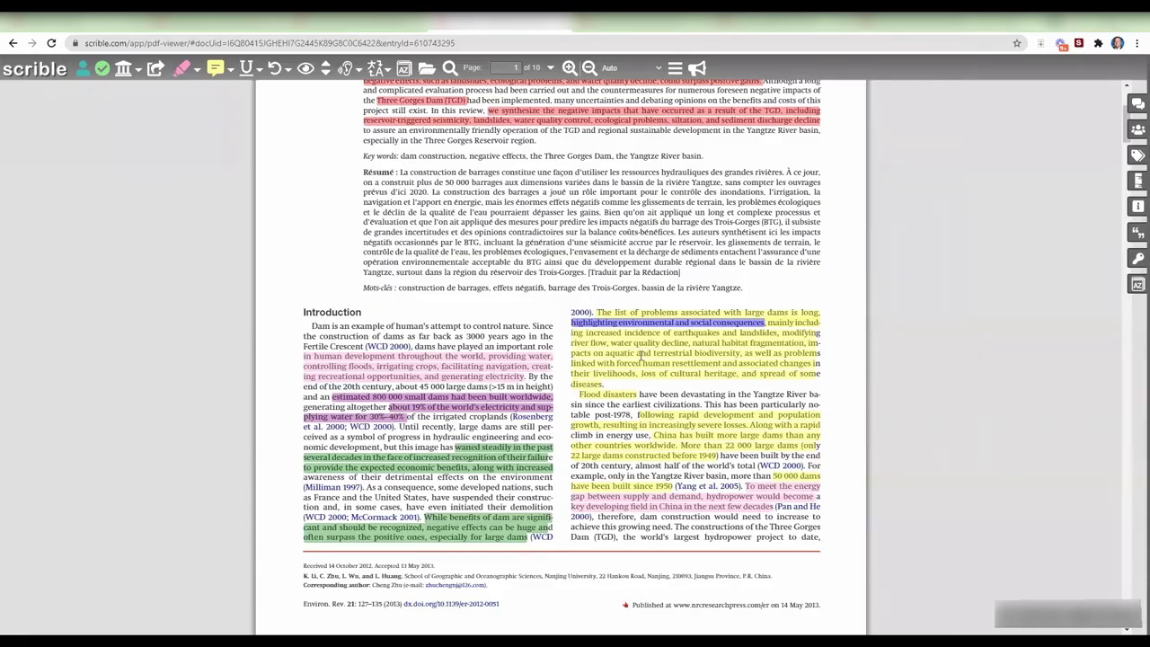
scroll(513, 333, down, 3)
scroll(512, 333, down, 10)
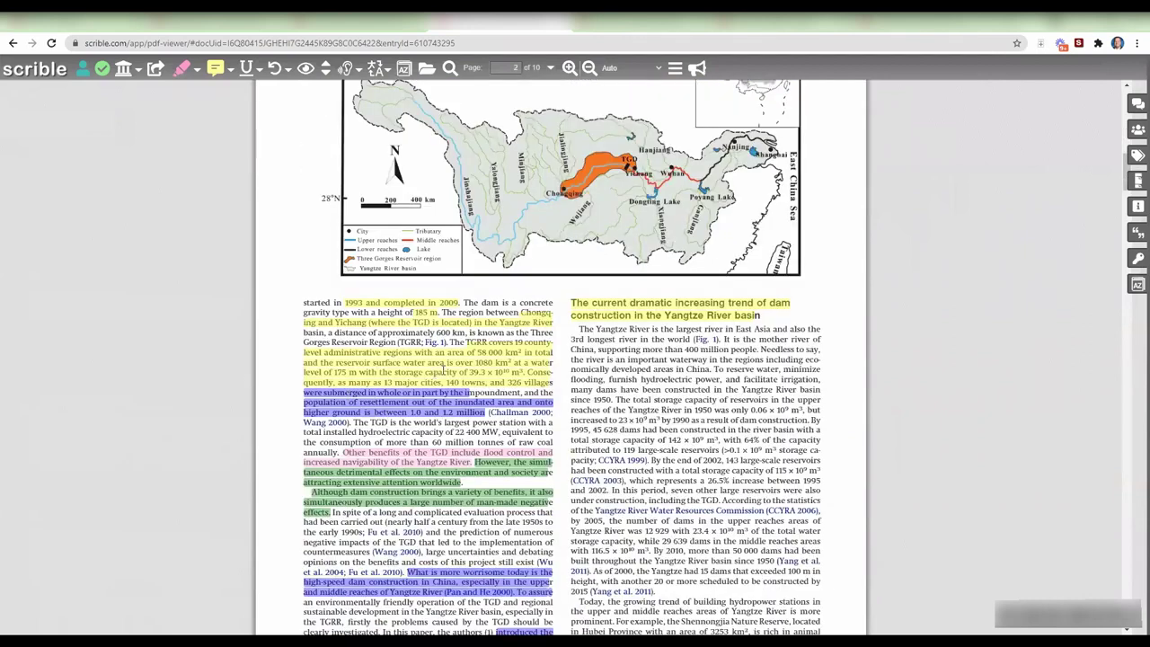
scroll(466, 392, up, 10)
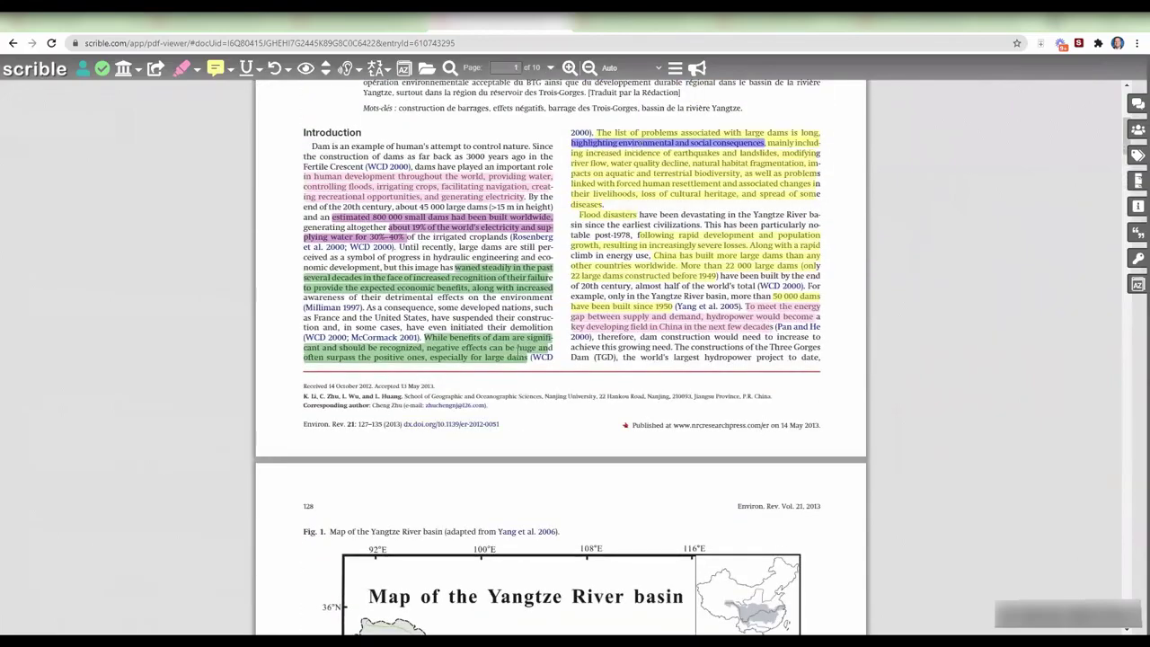
scroll(516, 358, down, 5)
scroll(517, 358, down, 3)
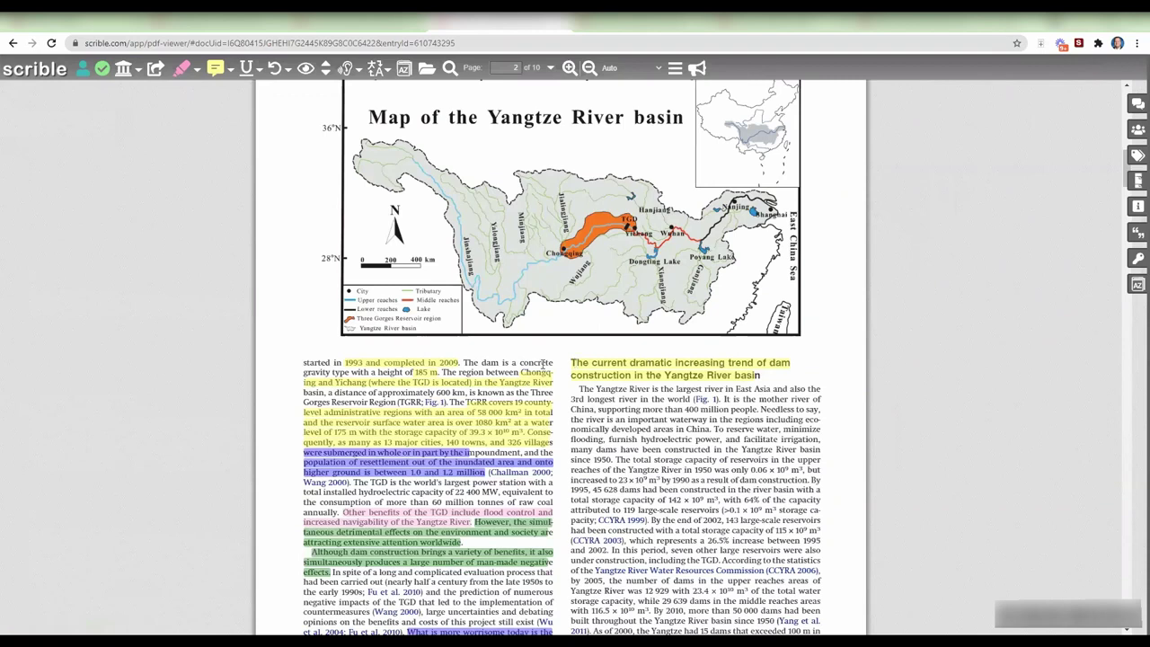
scroll(543, 363, down, 4)
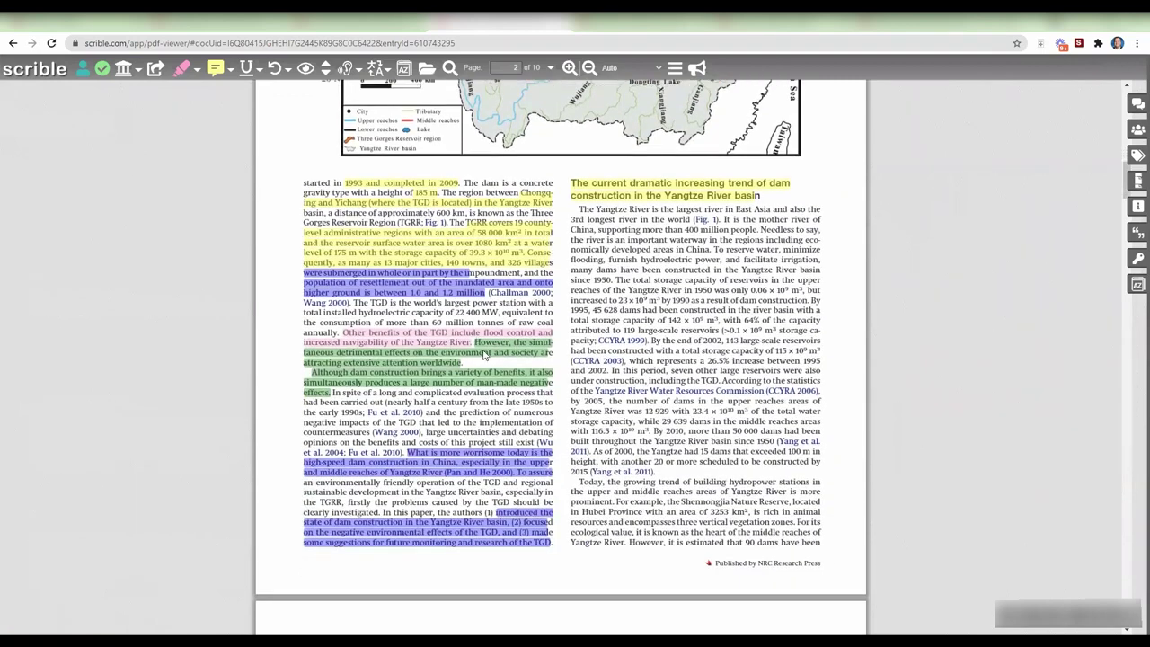
scroll(485, 355, up, 15)
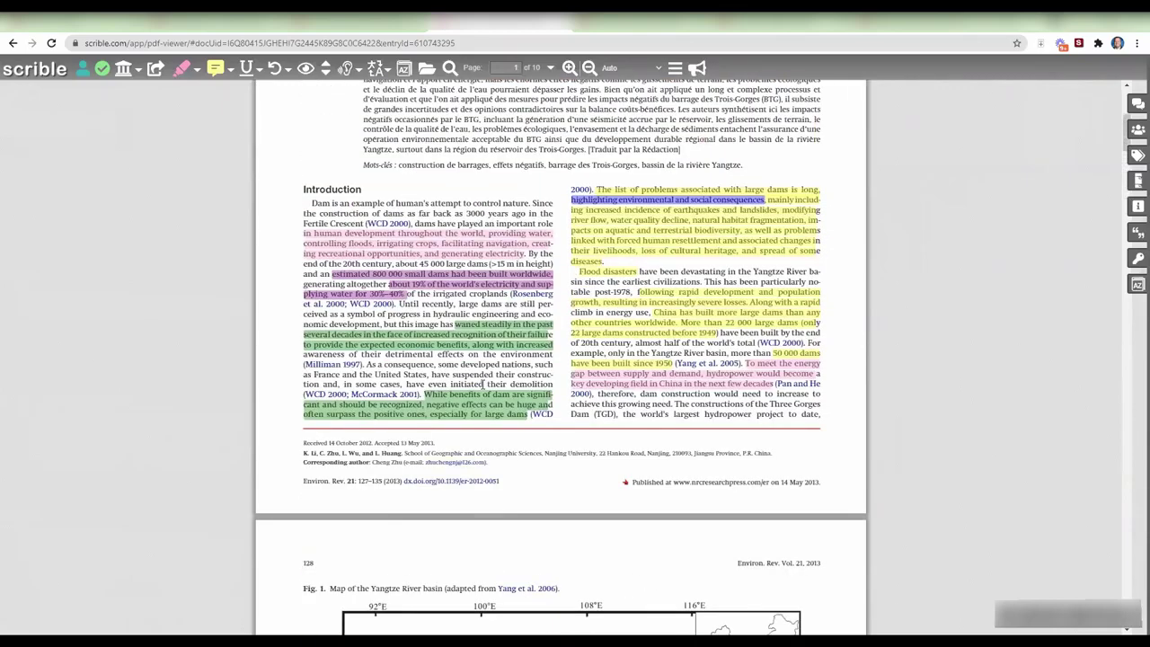
scroll(485, 385, up, 5)
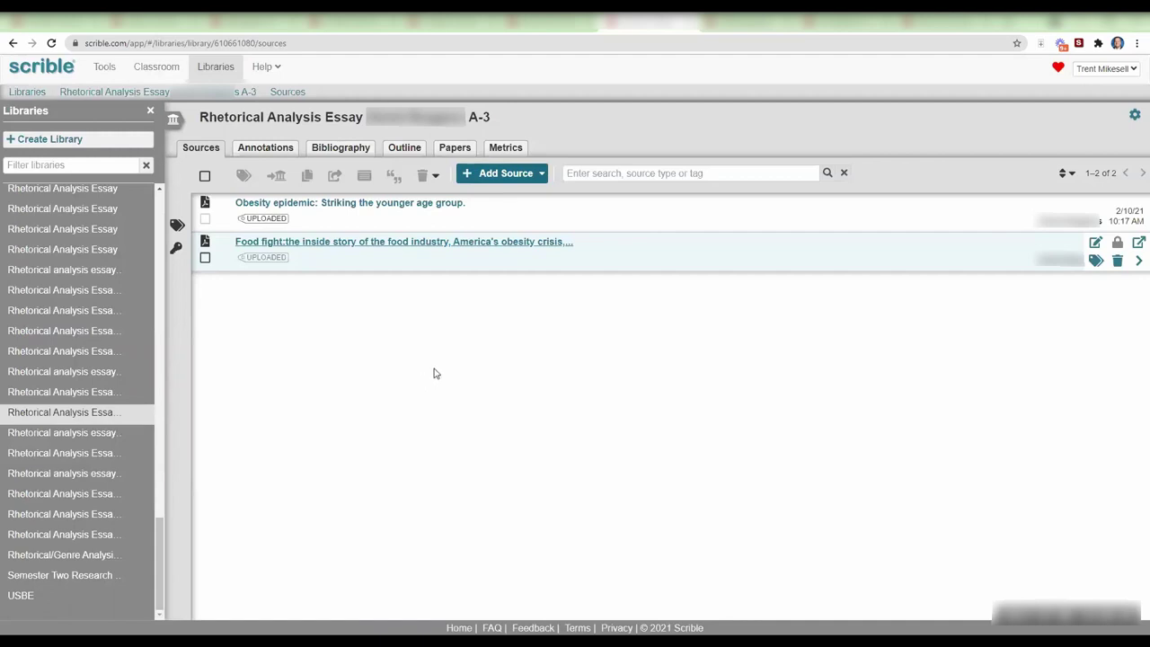
Open both sources in the Rhetorical Analysis Essay A-3 library and look through the highlights in "Obesity epidemic: Striking the younger age group".
scroll(164, 538, up, 1)
scroll(161, 543, down, 1)
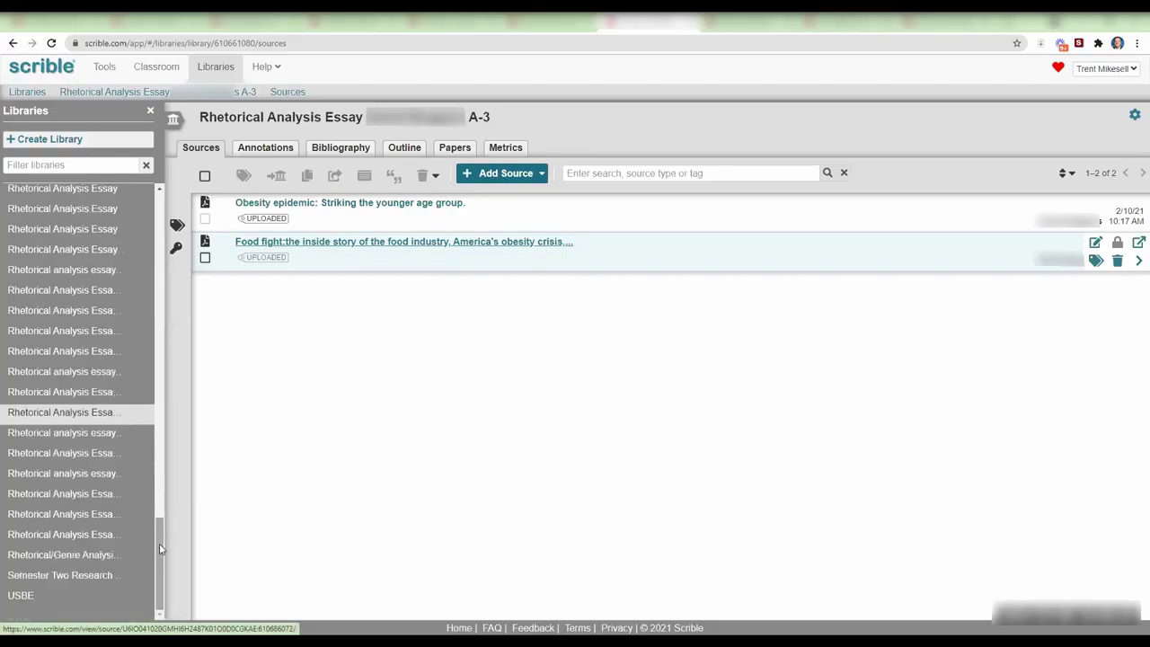
click(431, 203)
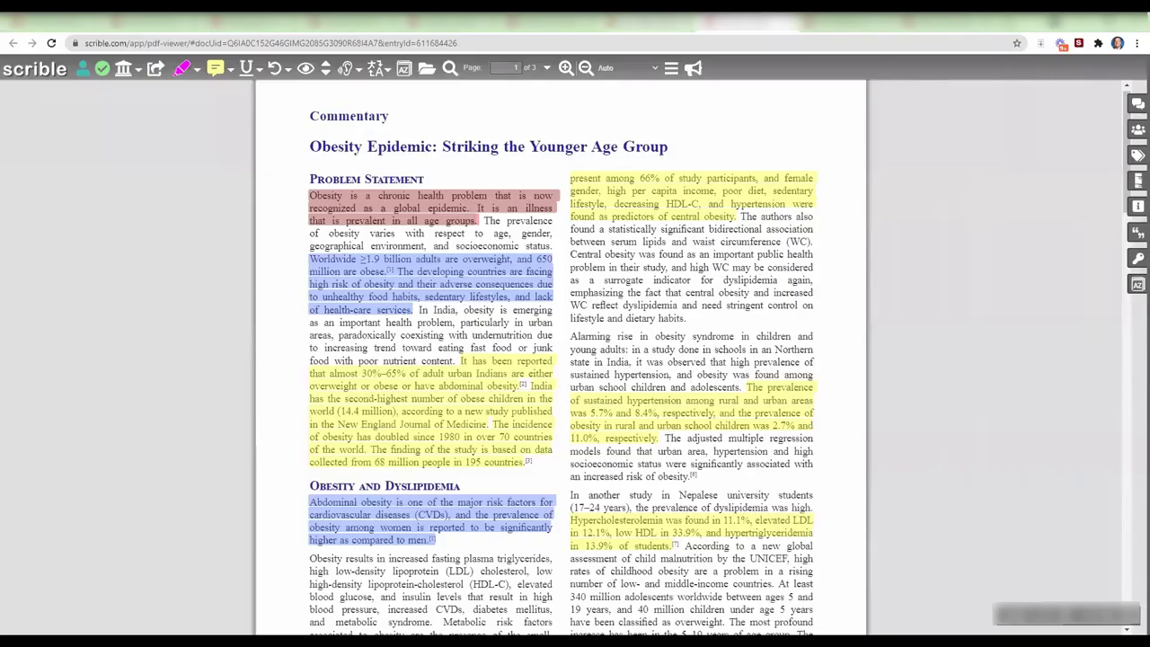
key(alt+Left)
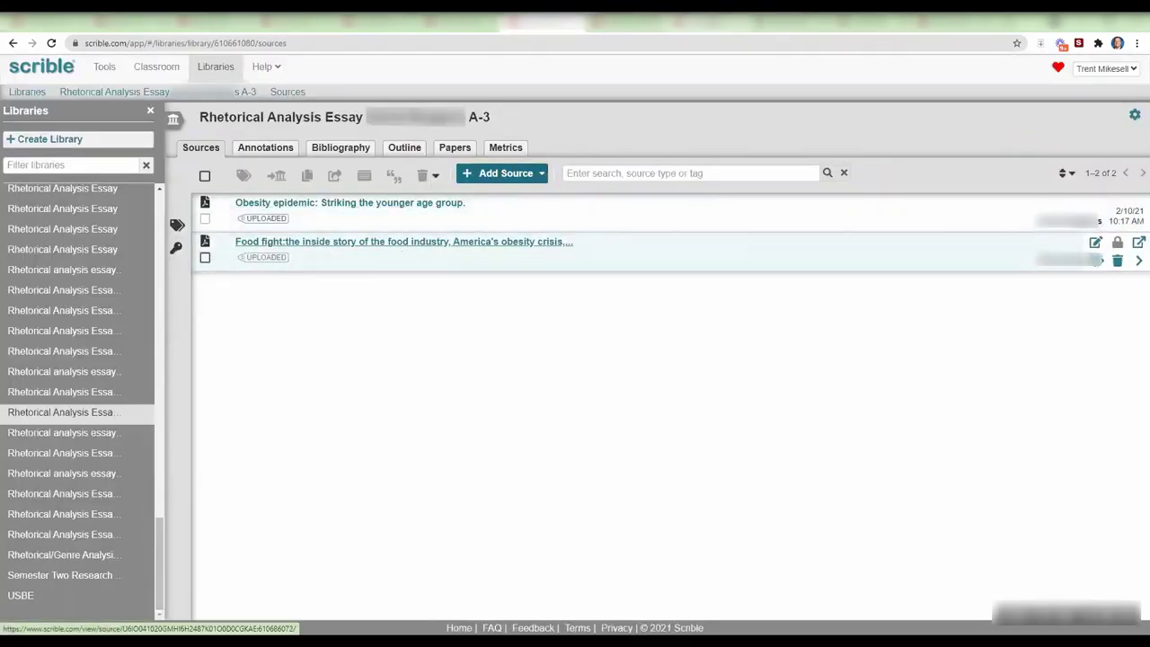
click(431, 242)
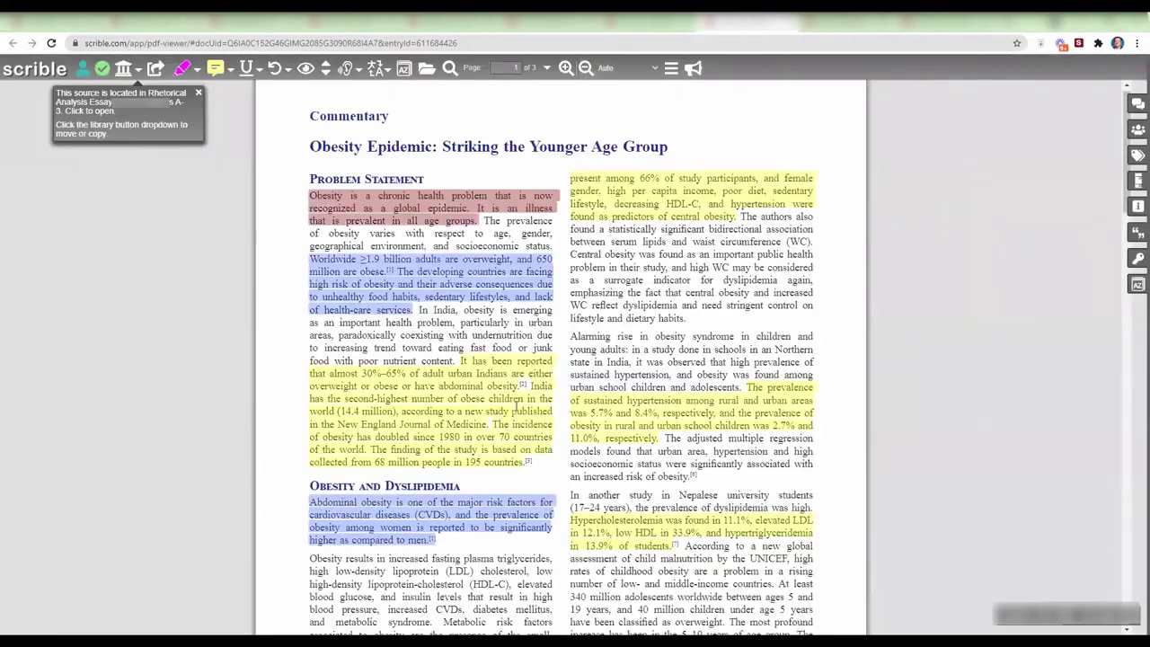
scroll(259, 322, down, 15)
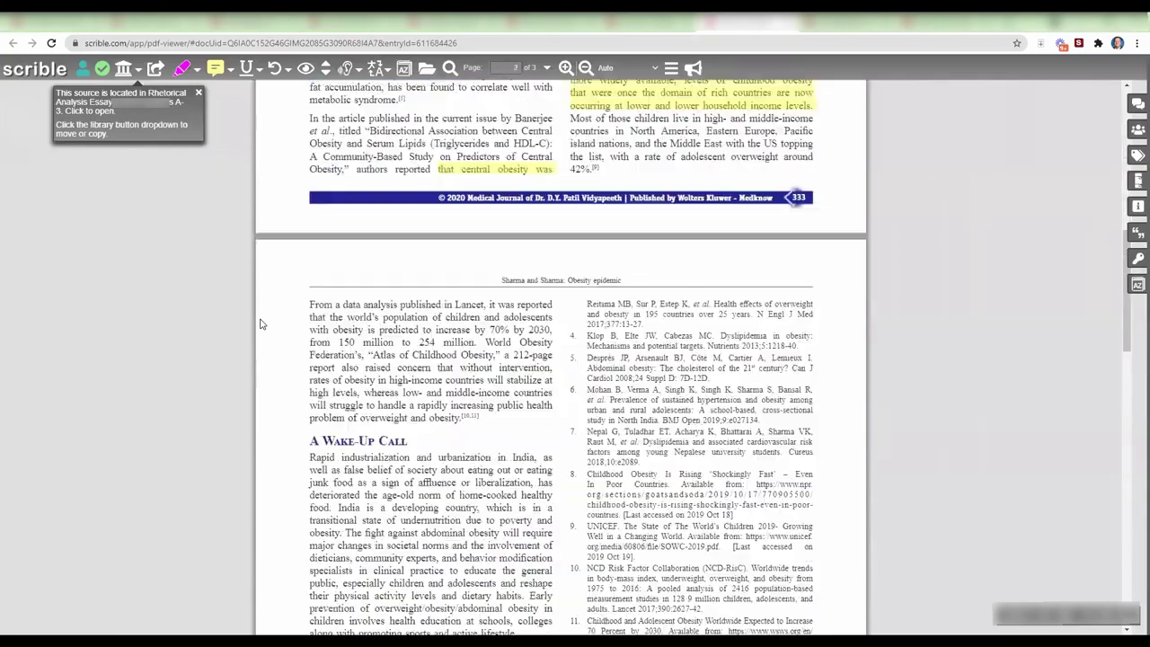
scroll(259, 322, down, 5)
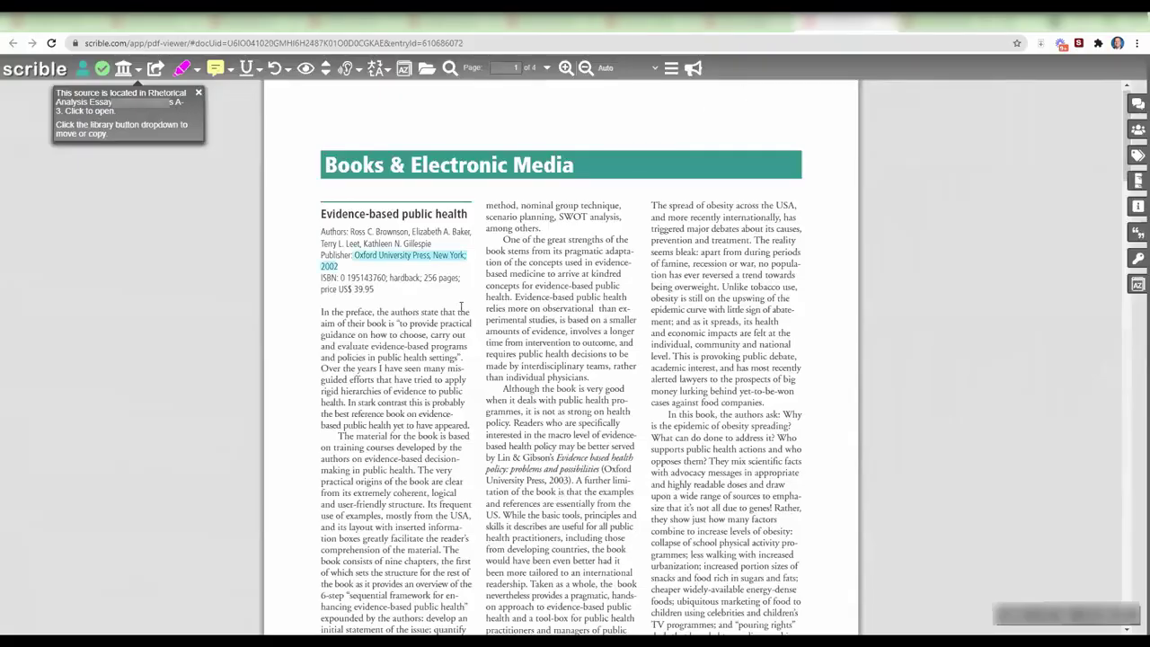
Look through the pages of the "Food fight" source for its highlighted passages.
drag(325, 214, 407, 265)
click(407, 265)
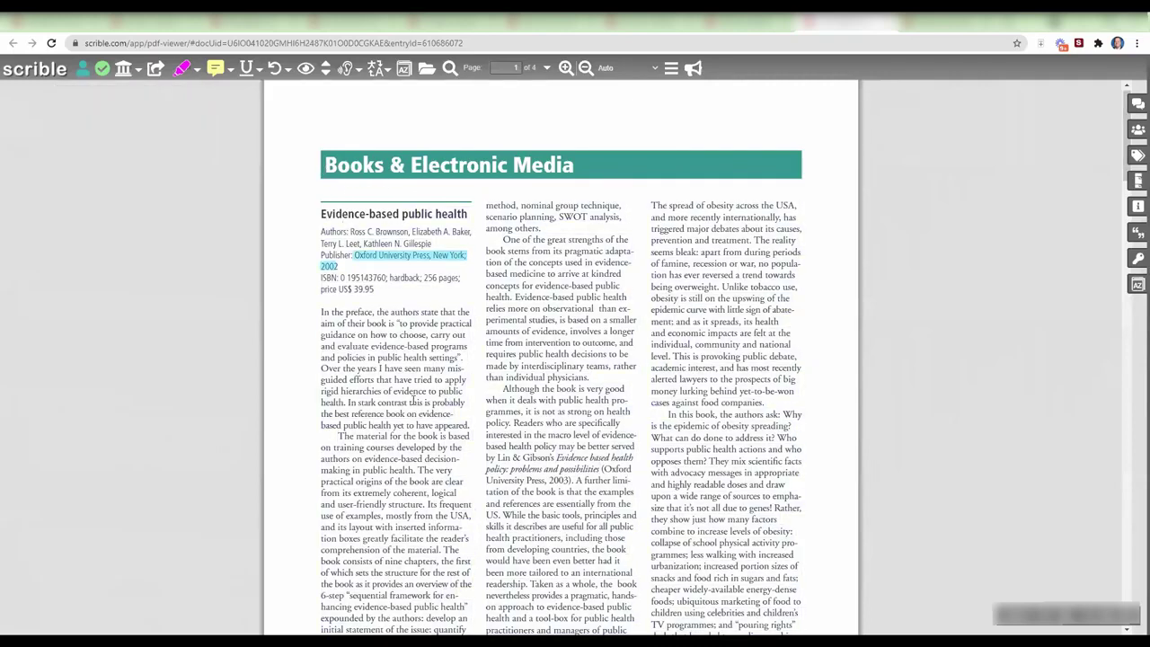
scroll(412, 402, down, 10)
scroll(413, 403, down, 3)
scroll(408, 403, up, 10)
scroll(407, 400, up, 3)
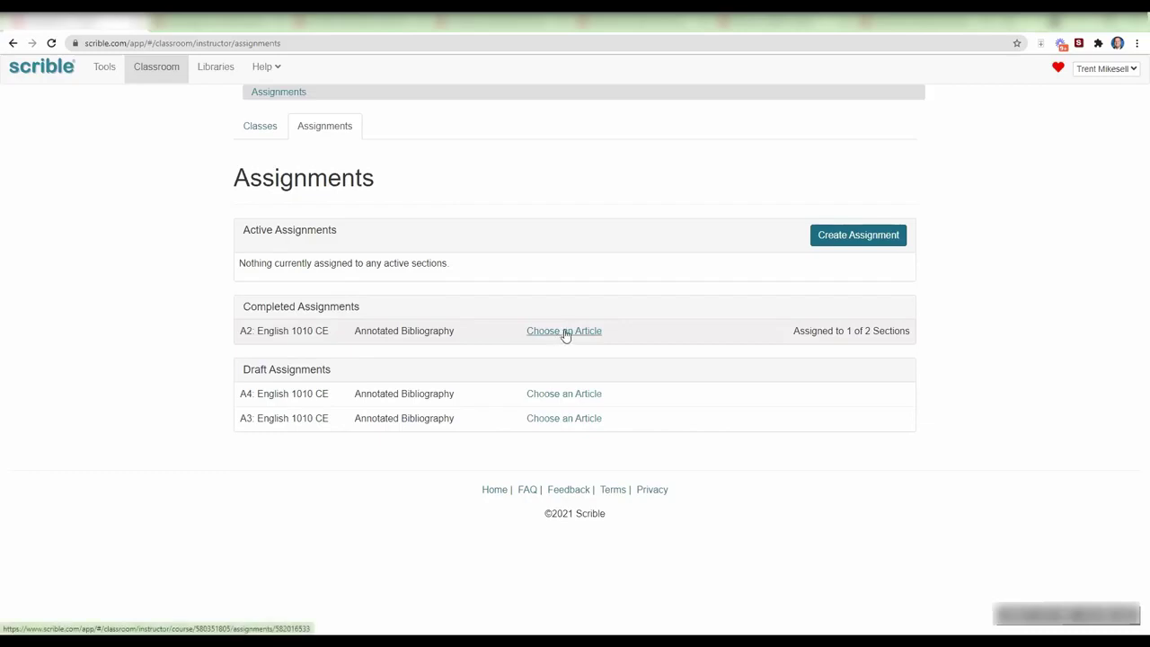
Open the Semester One progress of the completed A2: English 1010 CE "Choose an Article" assignment and examine its on-target and off-target chart.
click(565, 334)
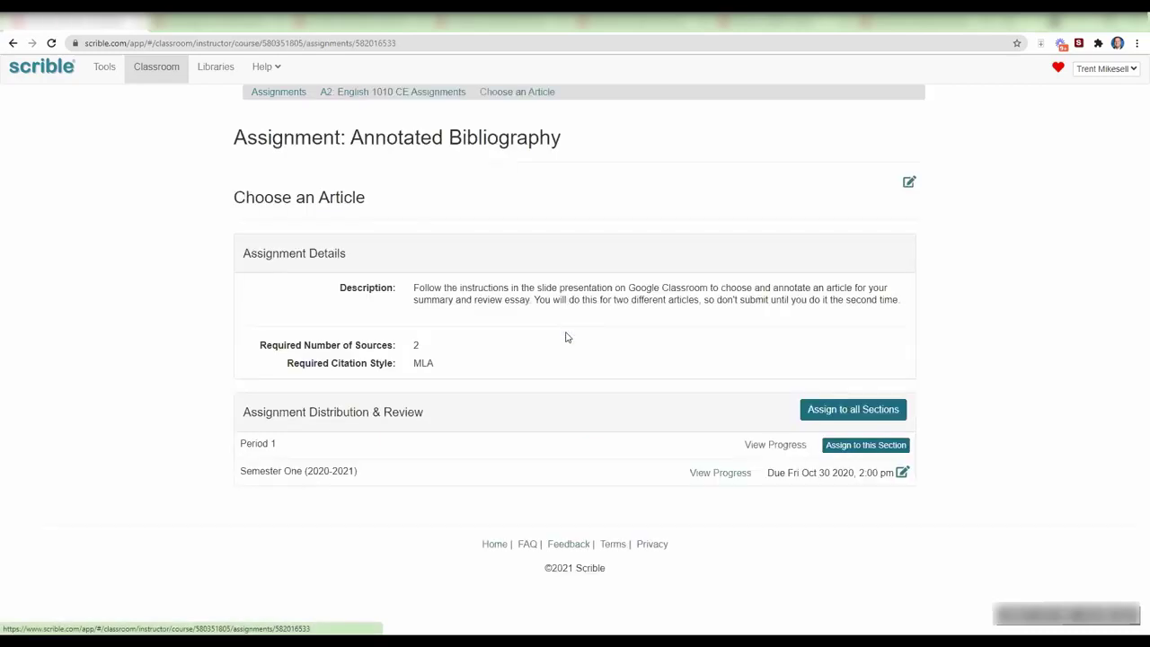
click(718, 473)
scroll(73, 347, down, 2)
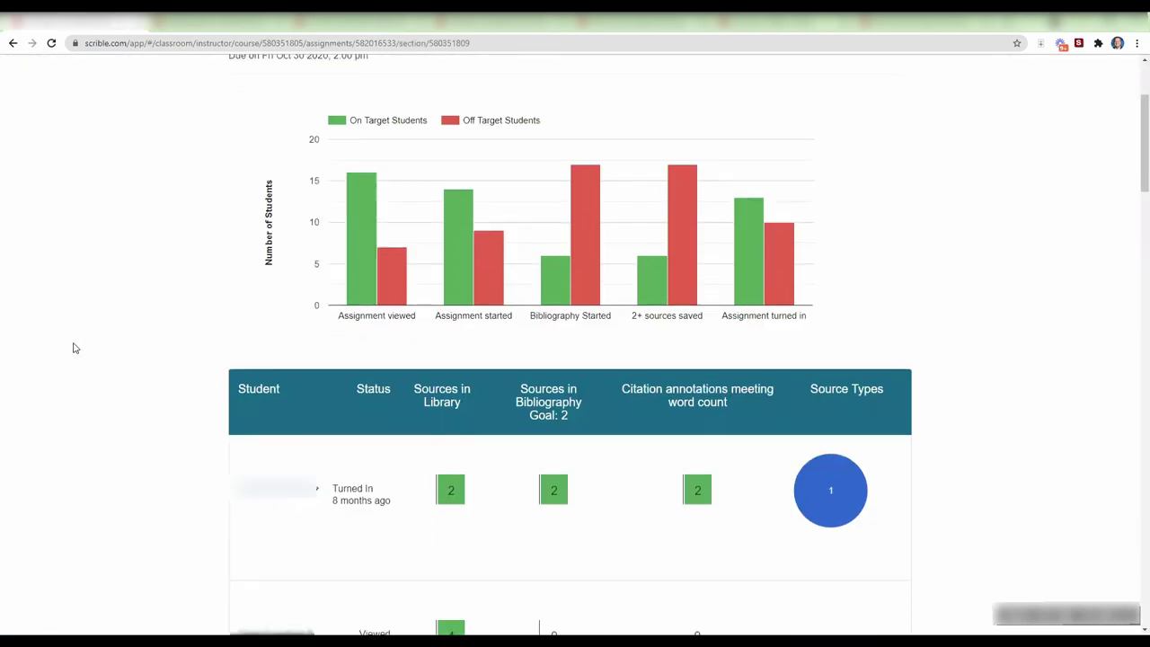
scroll(142, 290, up, 1)
scroll(142, 289, up, 1)
mouse_move(376, 330)
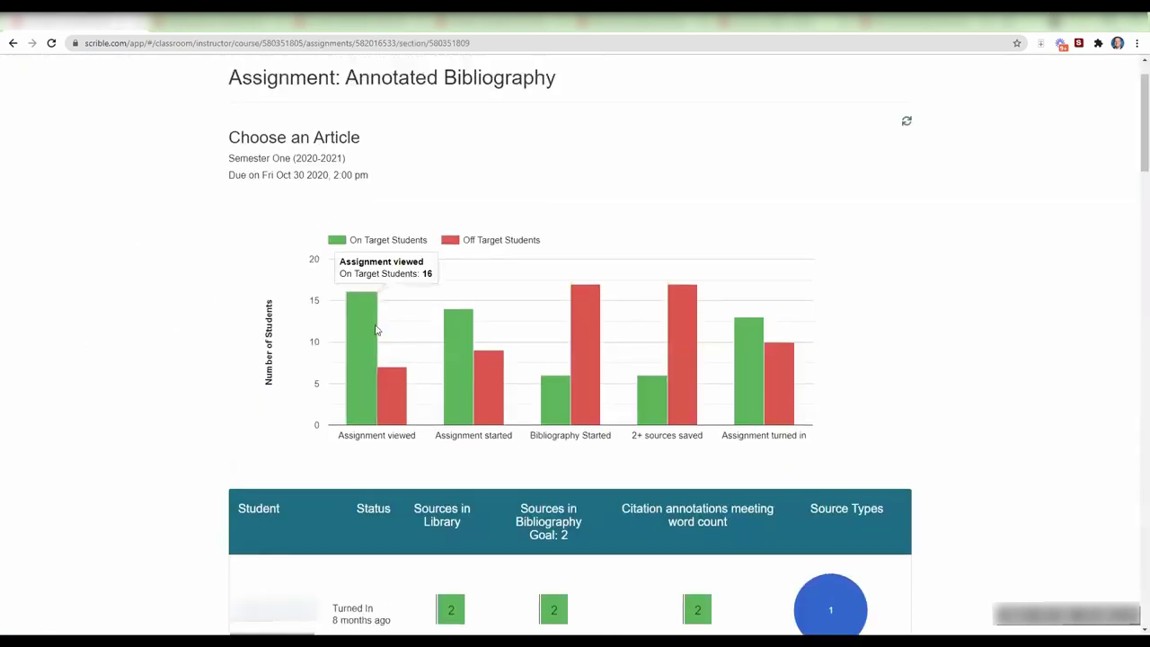
mouse_move(542, 372)
scroll(230, 330, up, 1)
scroll(230, 334, down, 1)
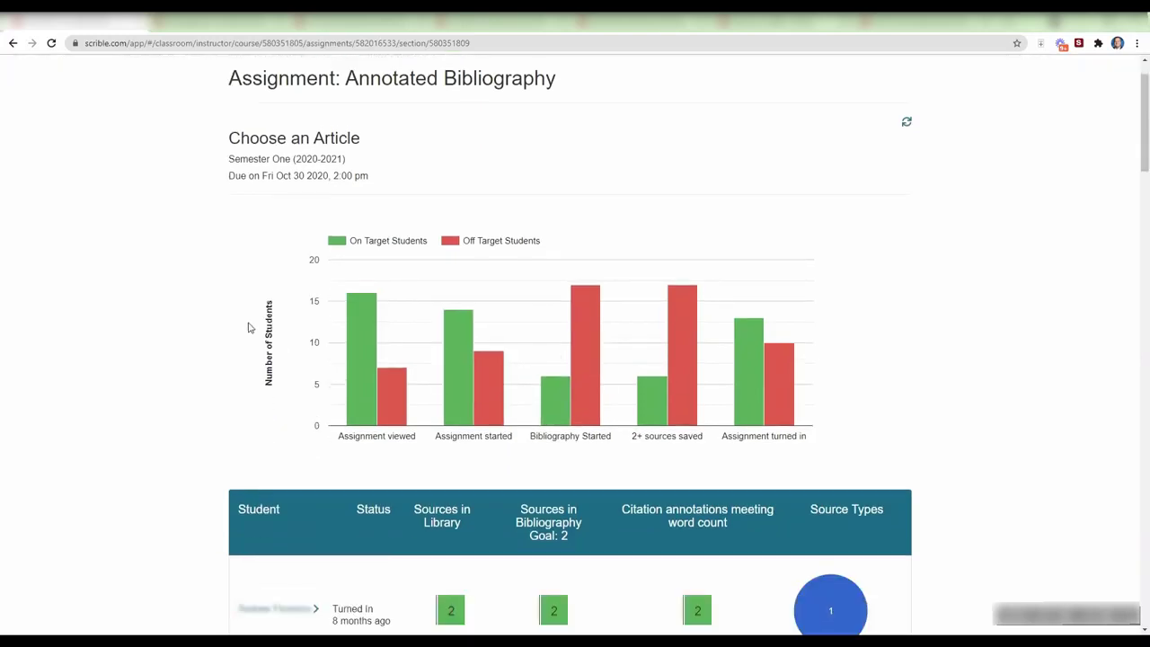
Examine the student table's status, library source, bibliography source and citation annotation columns.
scroll(185, 326, down, 1)
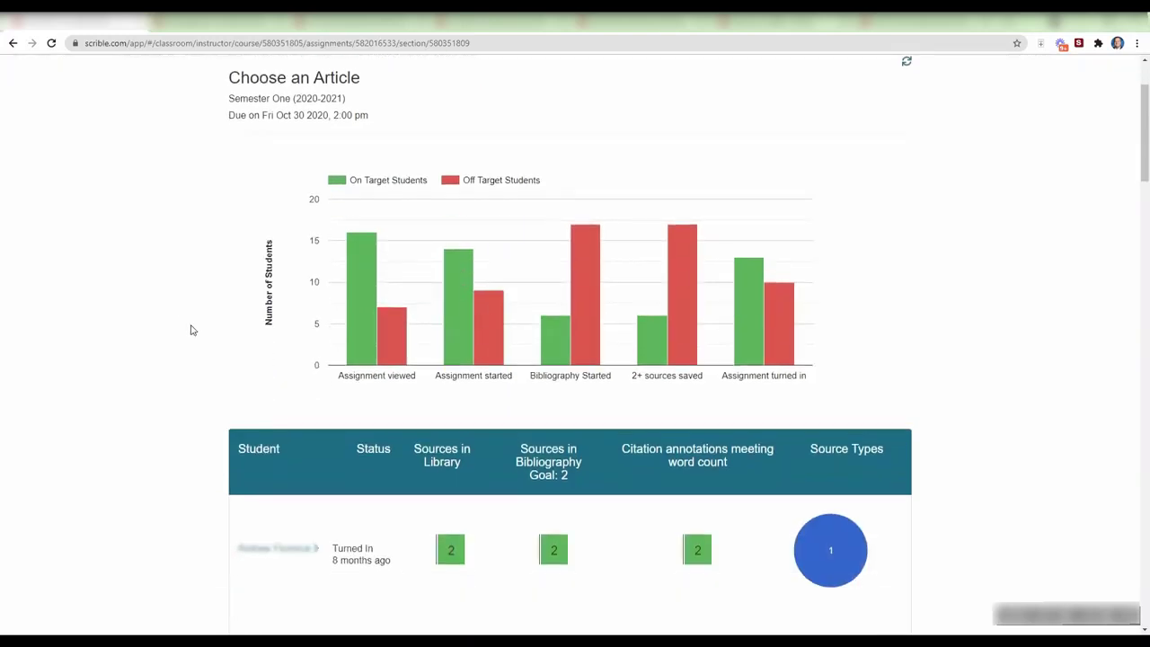
scroll(191, 332, down, 2)
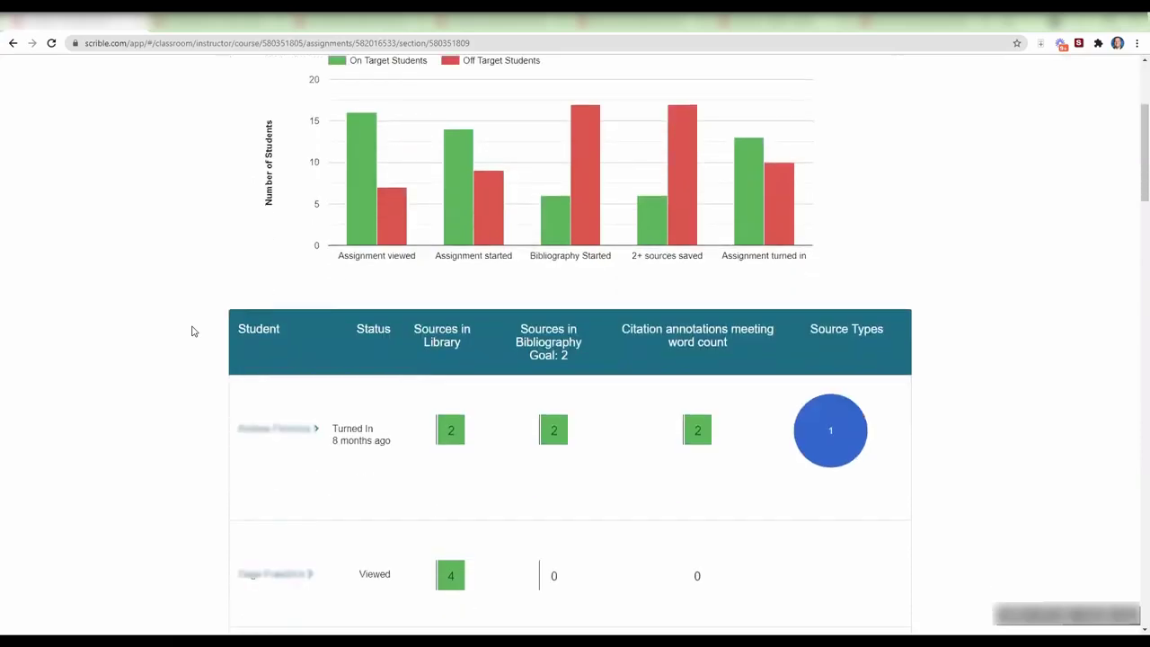
scroll(191, 330, up, 3)
scroll(192, 331, down, 5)
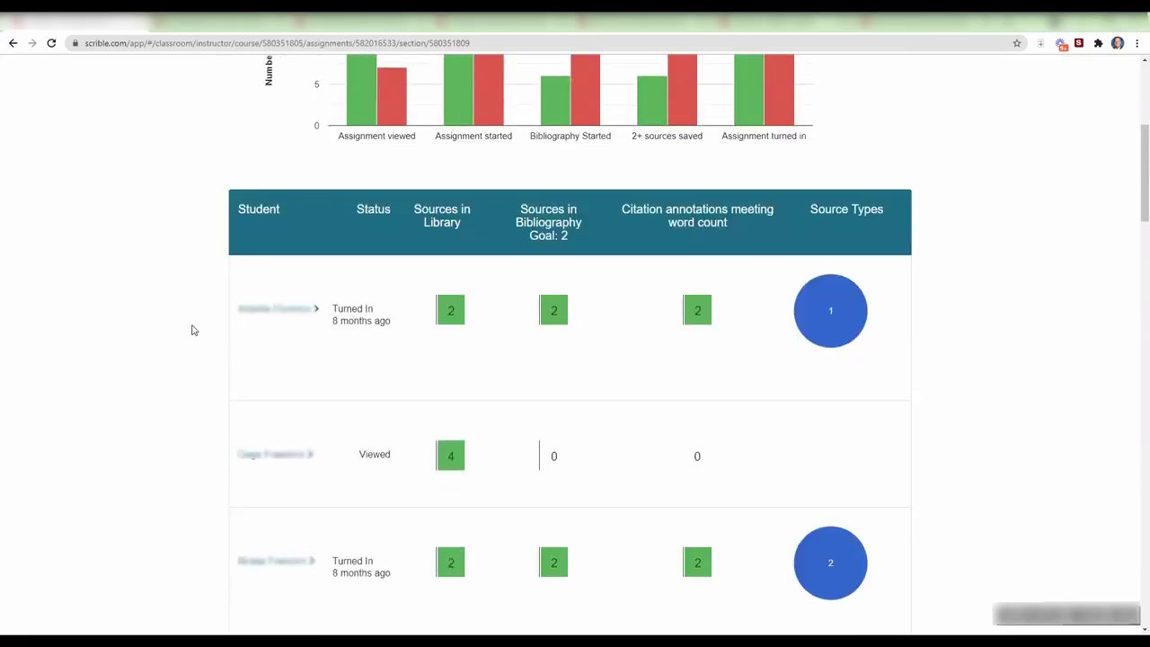
scroll(196, 329, down, 2)
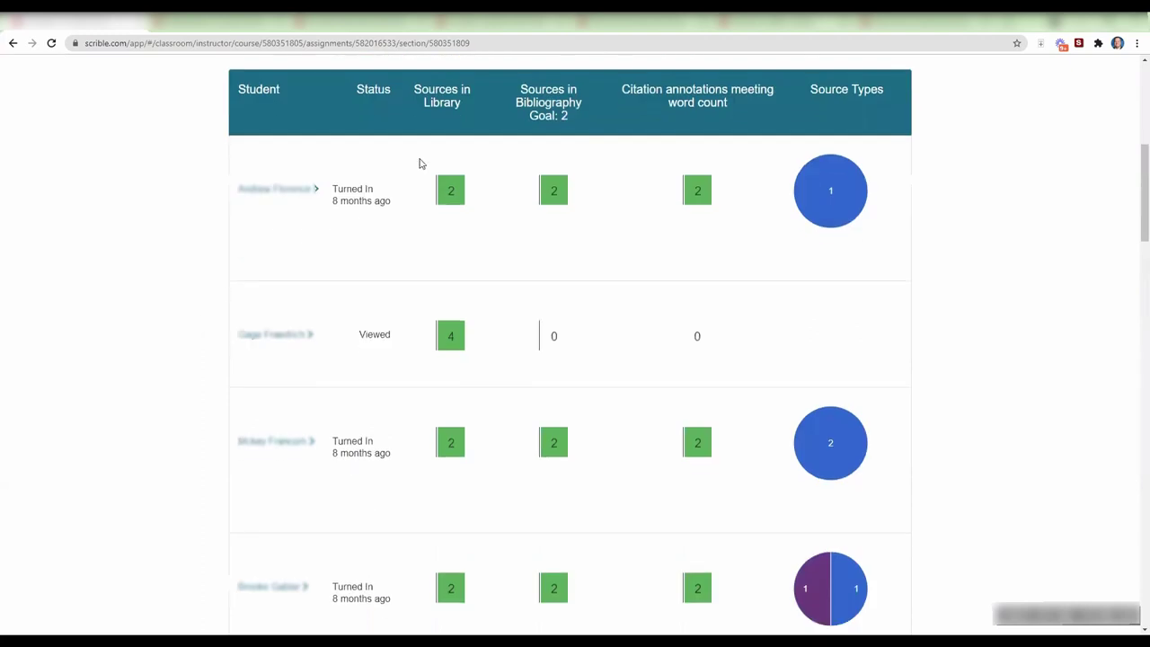
scroll(557, 207, up, 1)
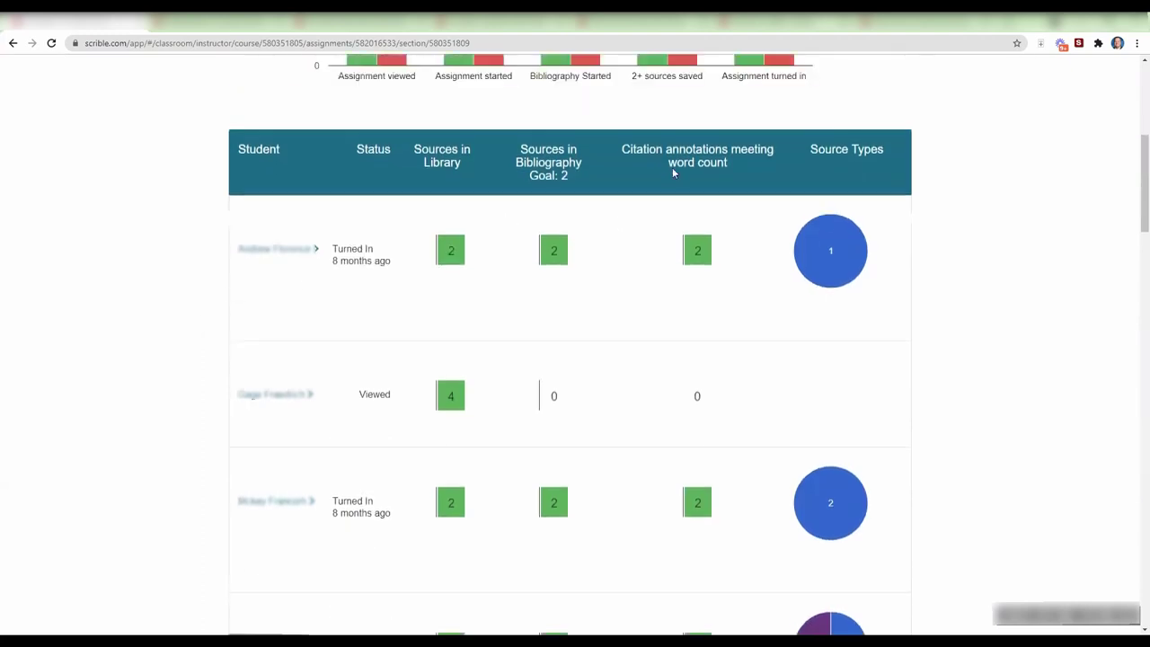
drag(627, 148, 697, 157)
Open the first student's assignment review and view the sources in their library and the status and history.
click(287, 256)
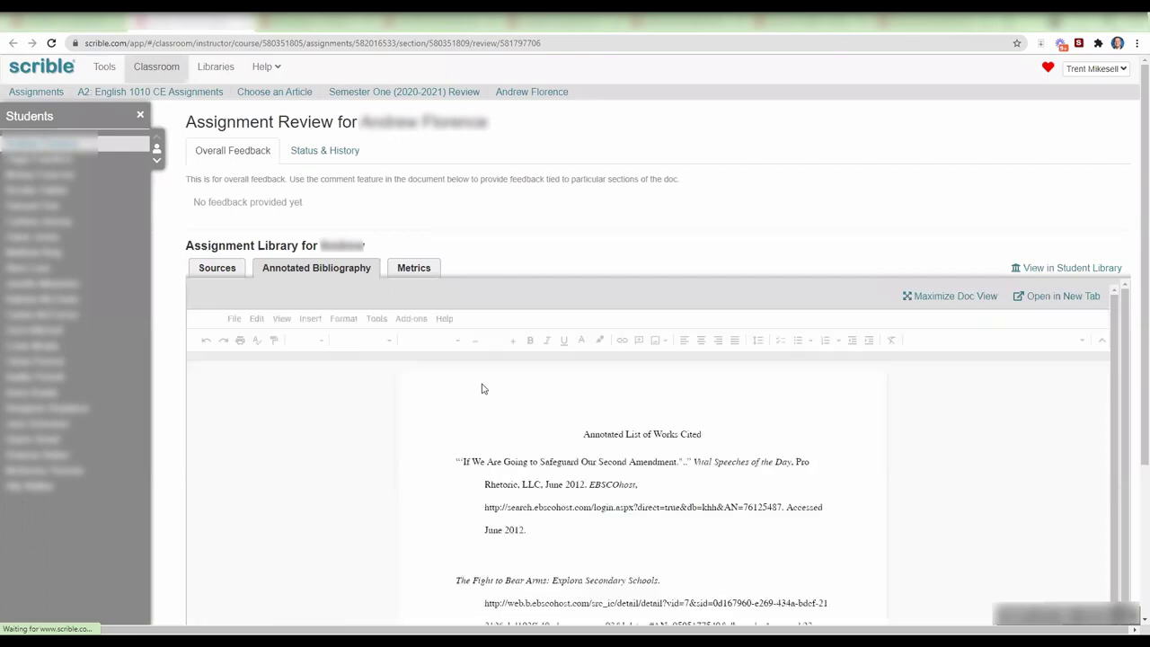
click(217, 268)
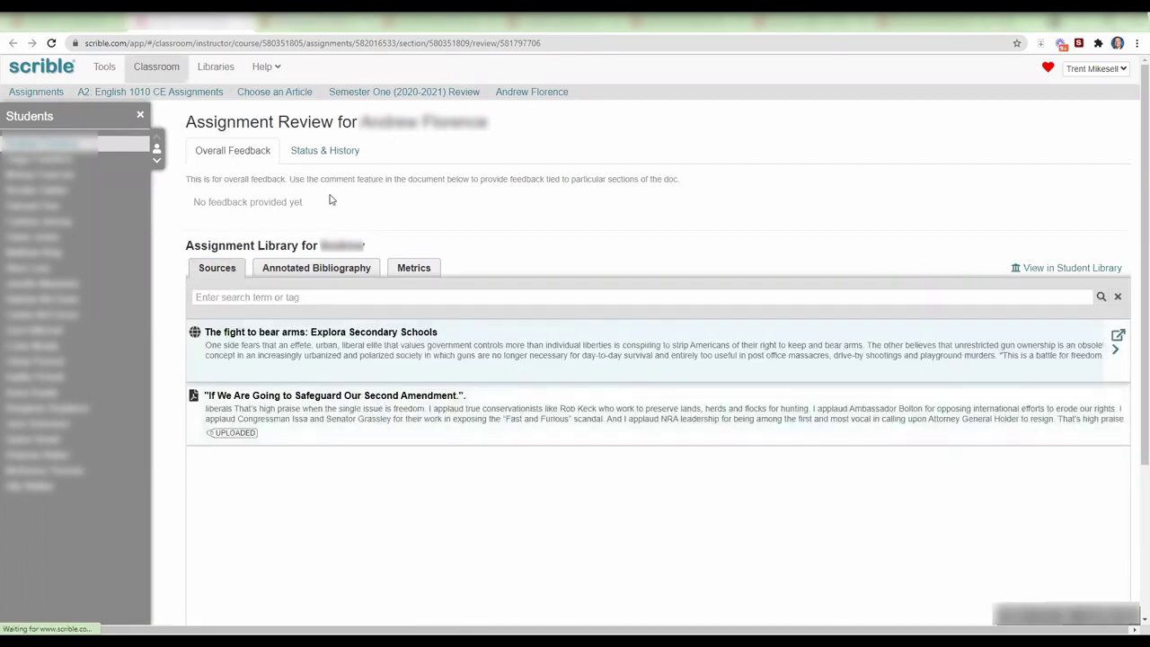
click(332, 151)
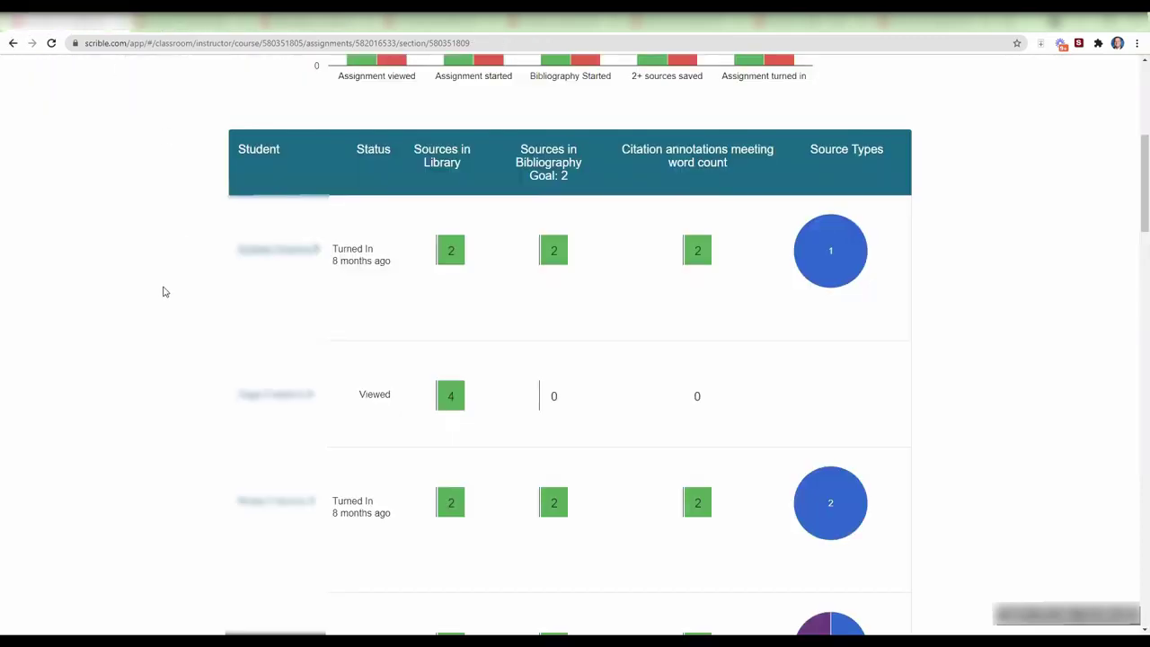
Review the progress of students further down the Semester One table.
scroll(246, 293, down, 2)
scroll(248, 295, down, 3)
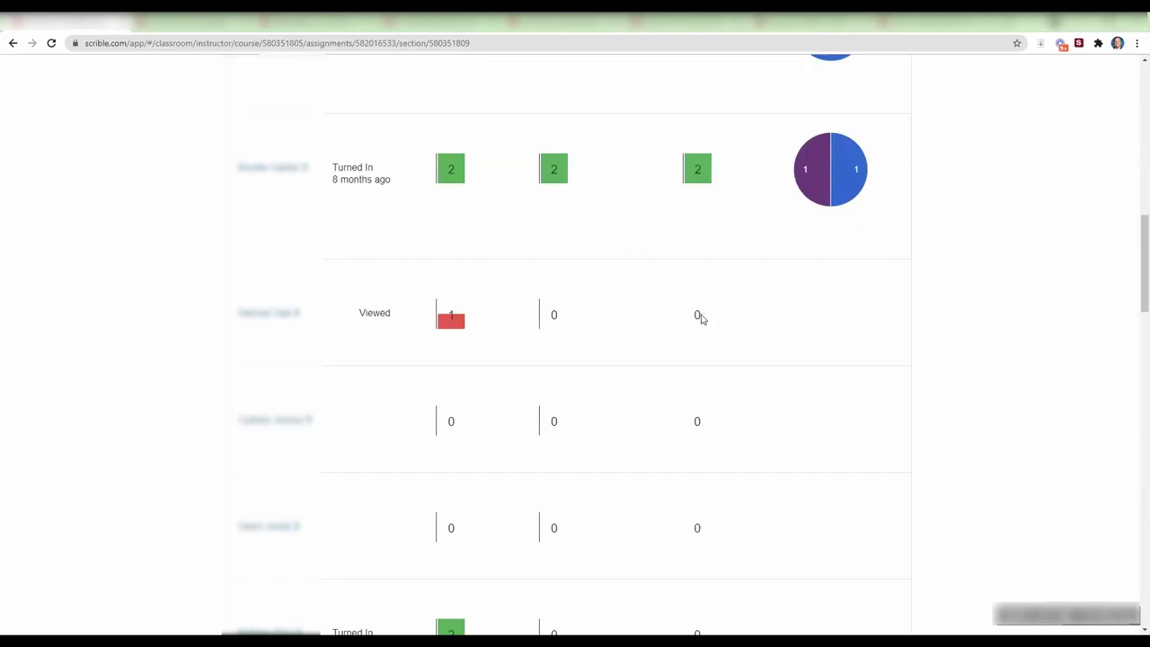
Check more students' turn-in status and source counts in the Semester One table, returning to its first rows.
scroll(685, 333, down, 2)
scroll(684, 334, down, 2)
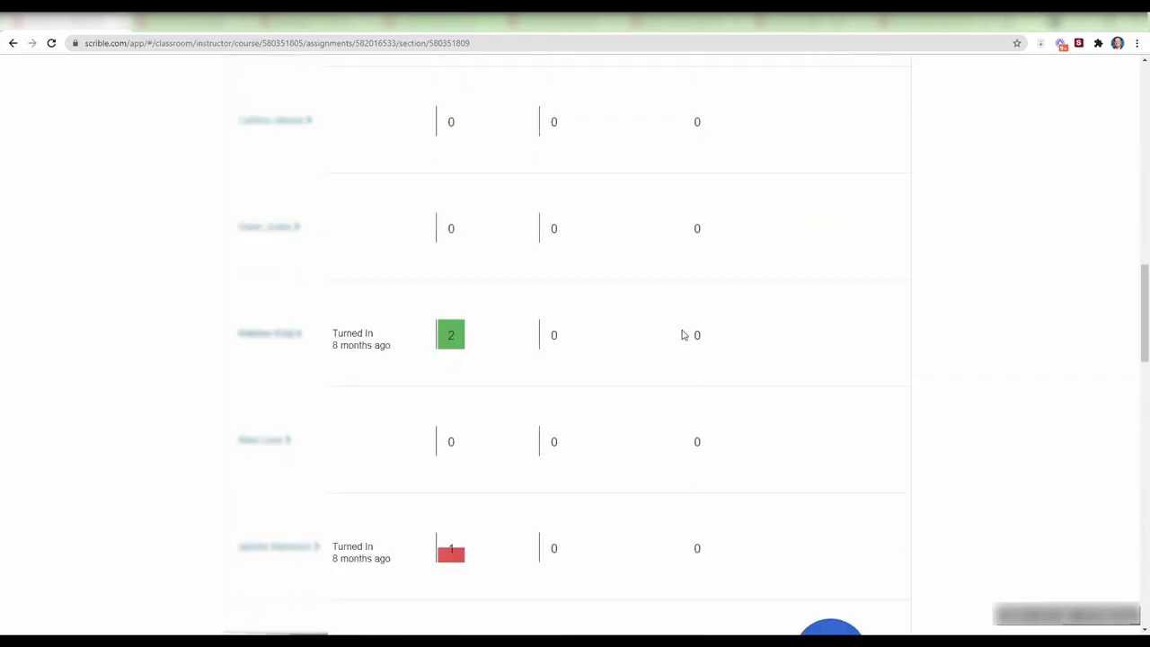
scroll(681, 333, up, 8)
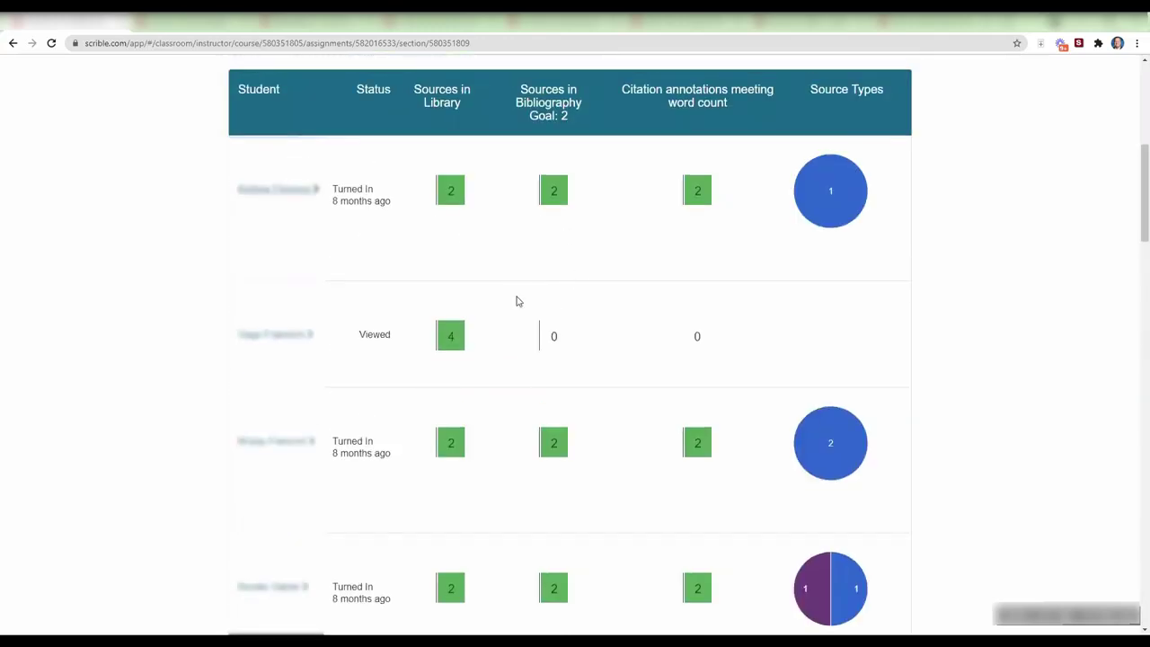
scroll(537, 252, up, 2)
scroll(516, 307, up, 1)
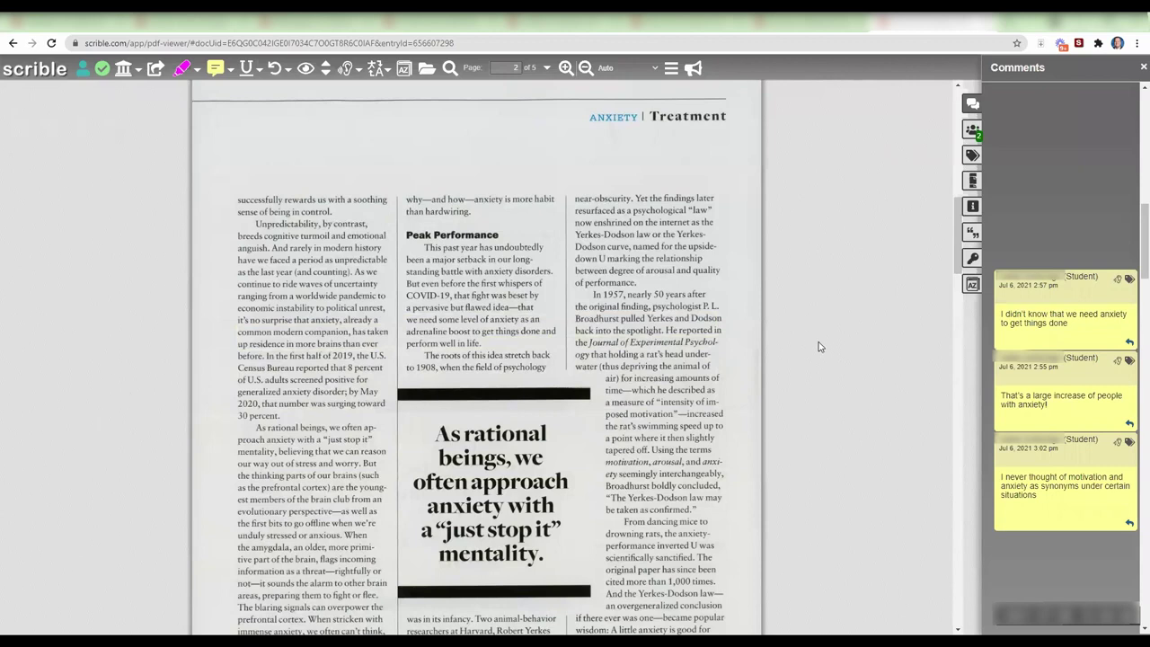
Reply "How could anxiety make it difficult to get things done?" to the student's comment about needing anxiety to get things done.
click(1129, 344)
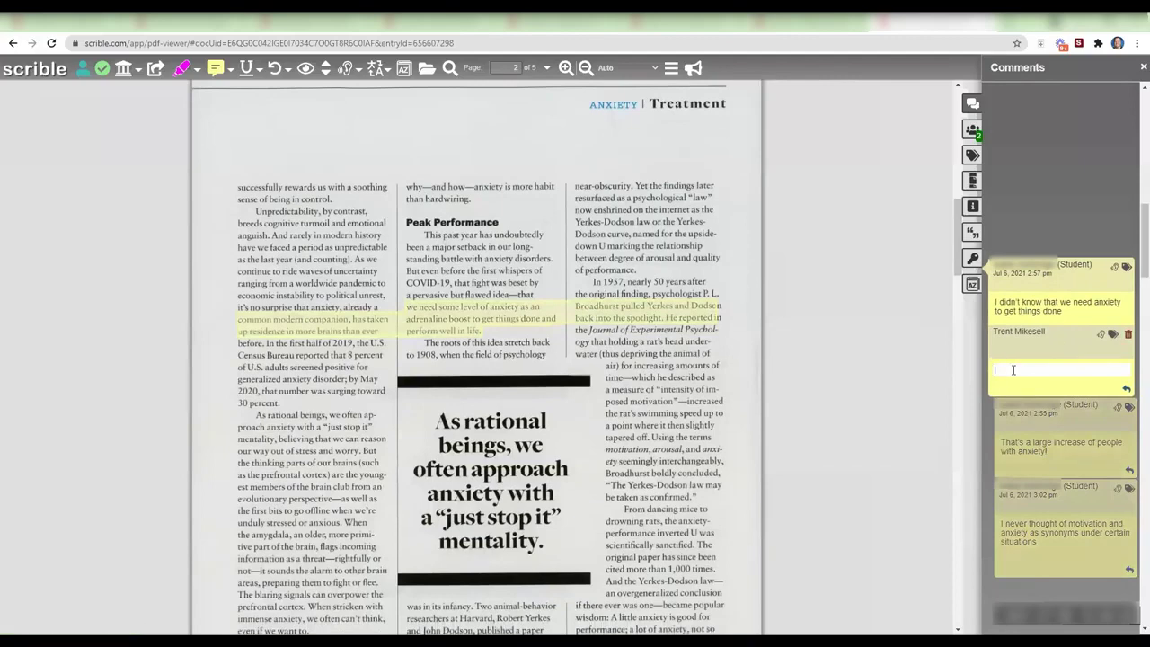
text(How could anxiety make it diff)
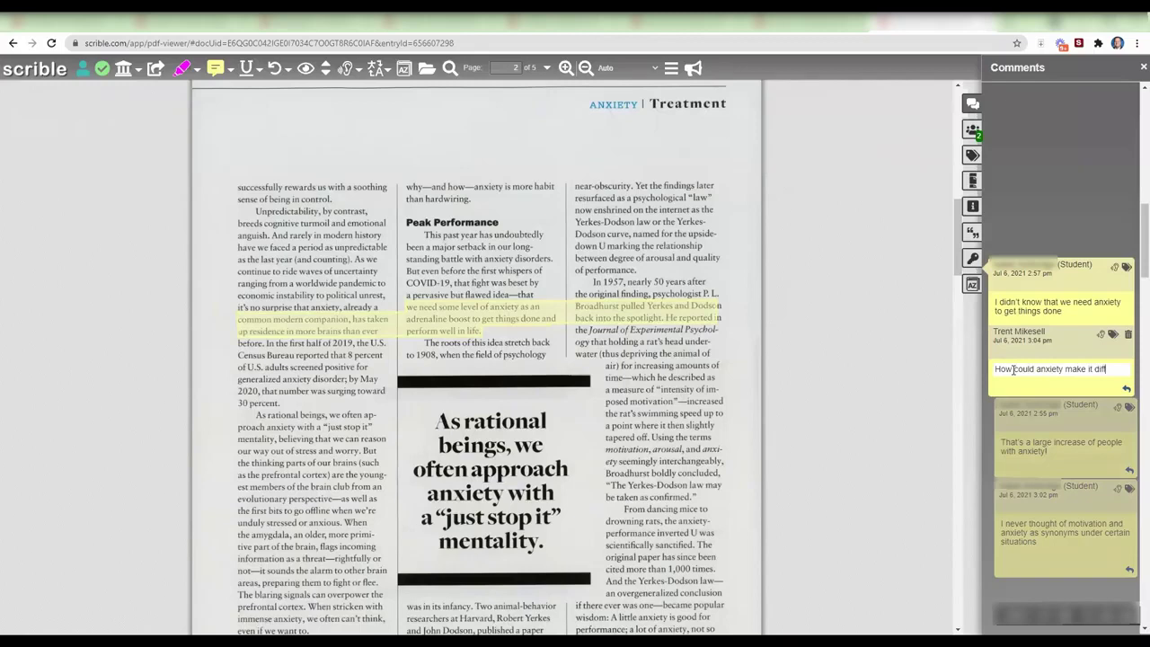
text(icult to get things done?)
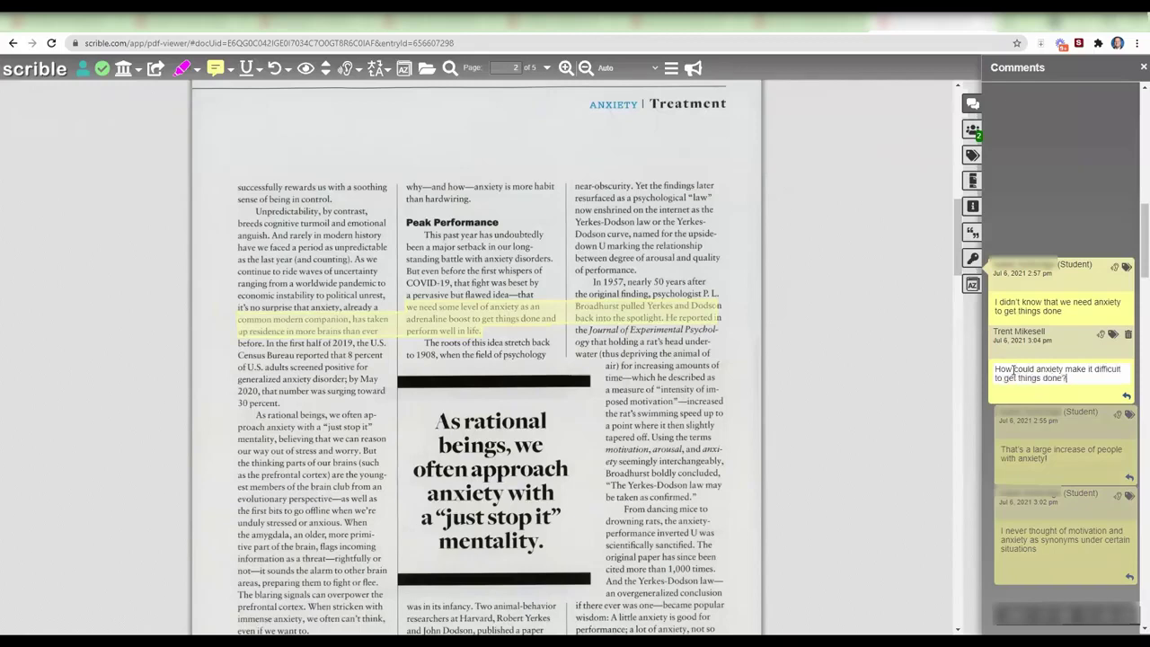
key(Return)
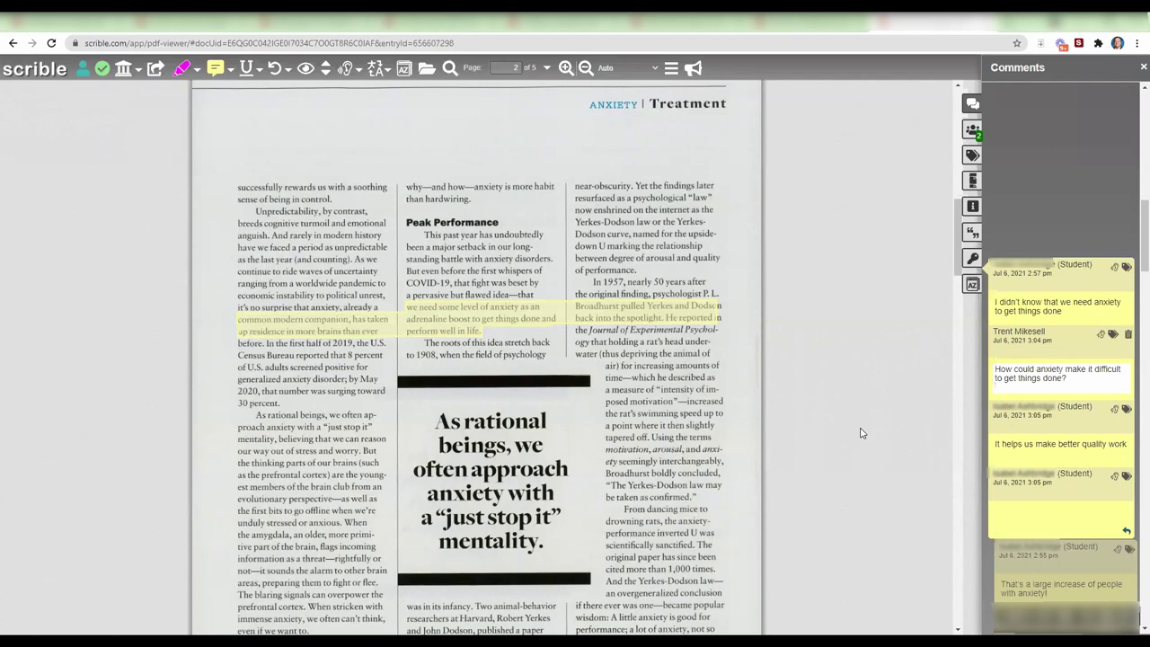
Comment "I want you to pay close attention to this part. What do the percentages here mean to you?" on the 2015 literature review paragraph.
scroll(860, 432, down, 5)
scroll(667, 337, up, 1)
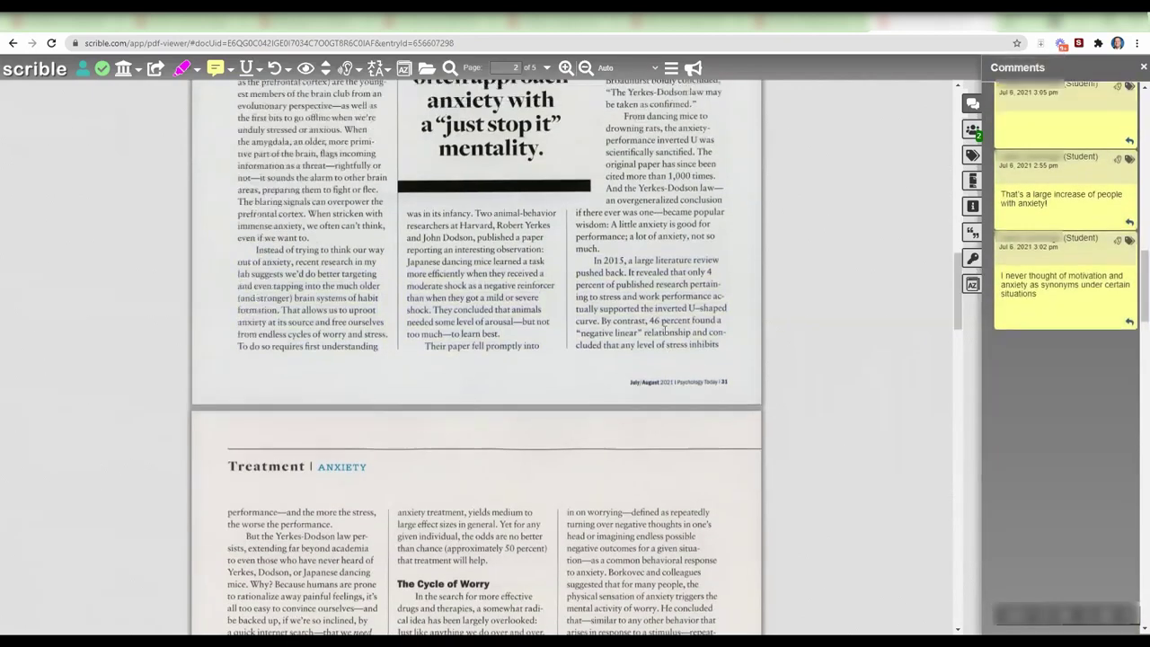
drag(596, 297, 717, 378)
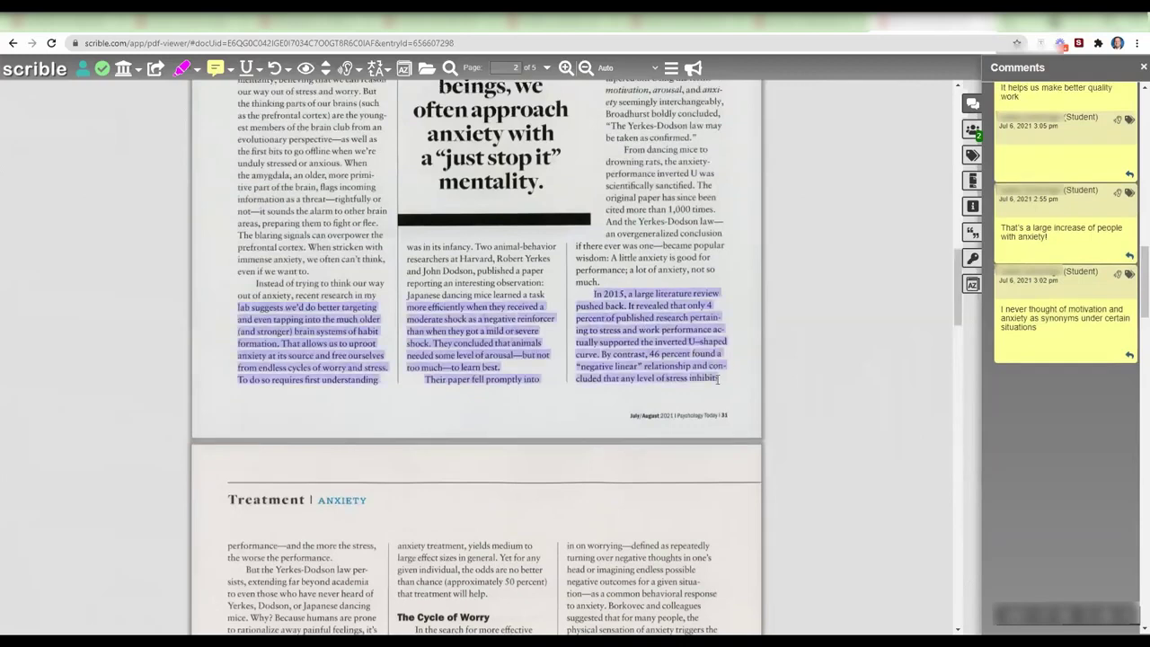
click(217, 69)
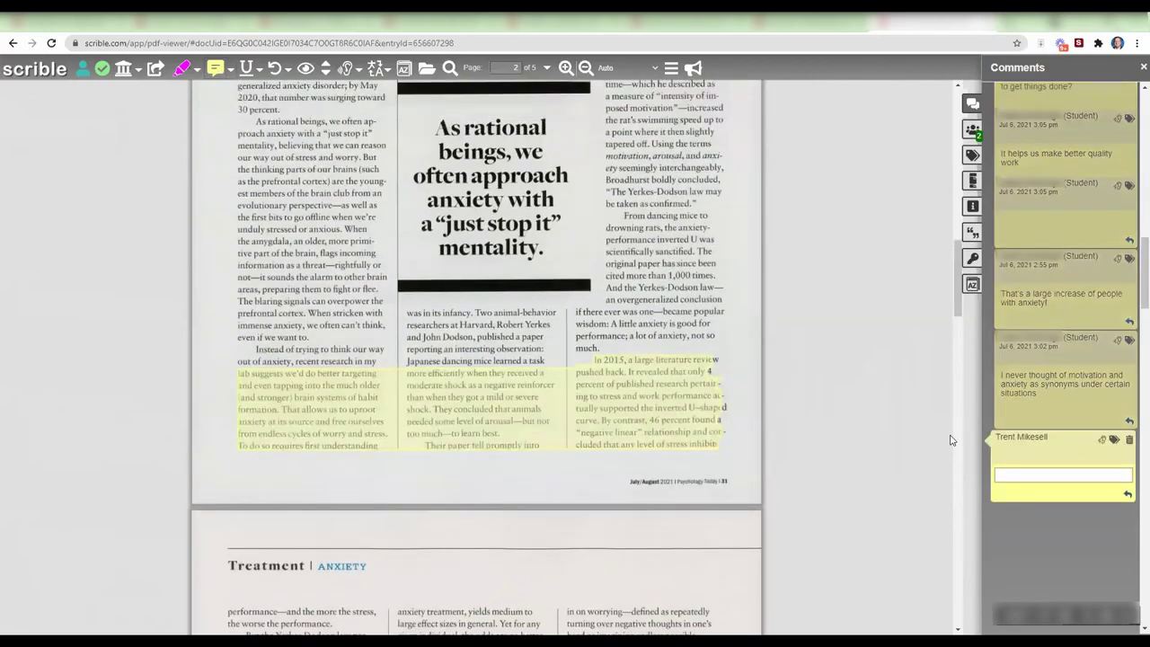
text(I want )
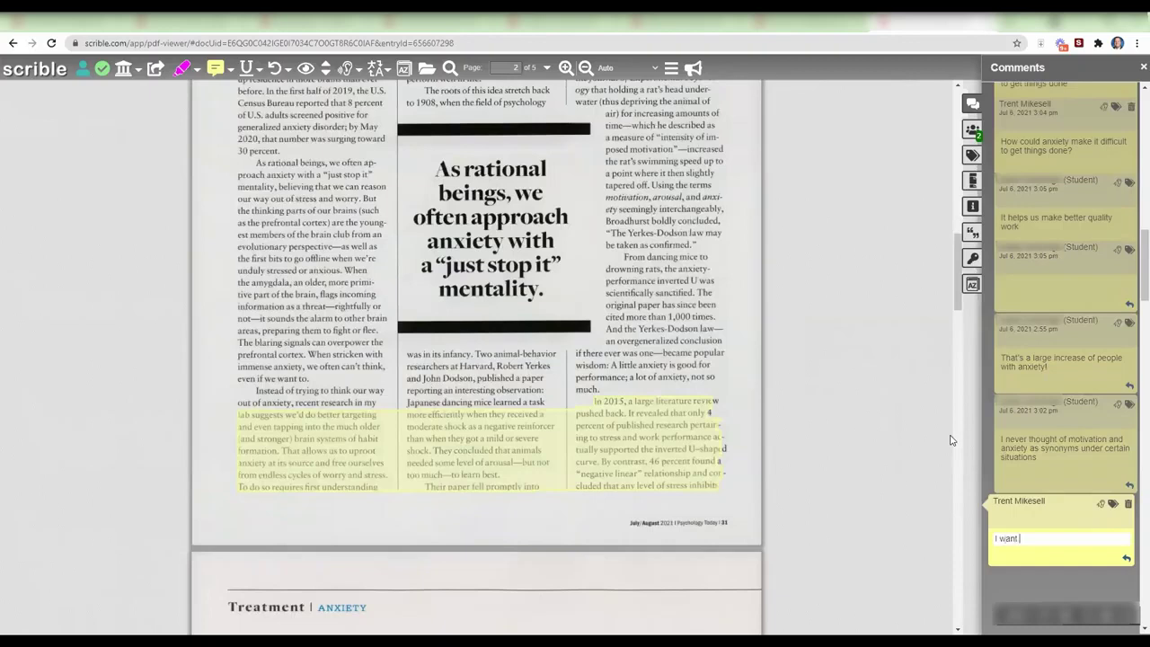
text(you to pay close attention to t)
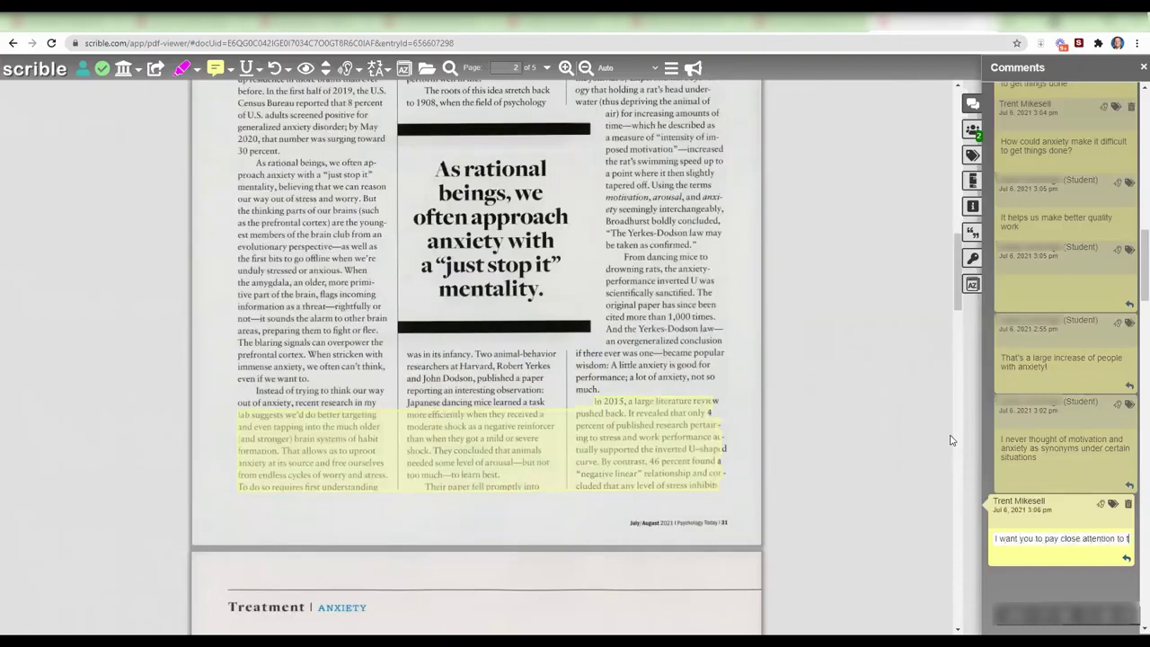
text(his part.  What do the percentages here mean to you?)
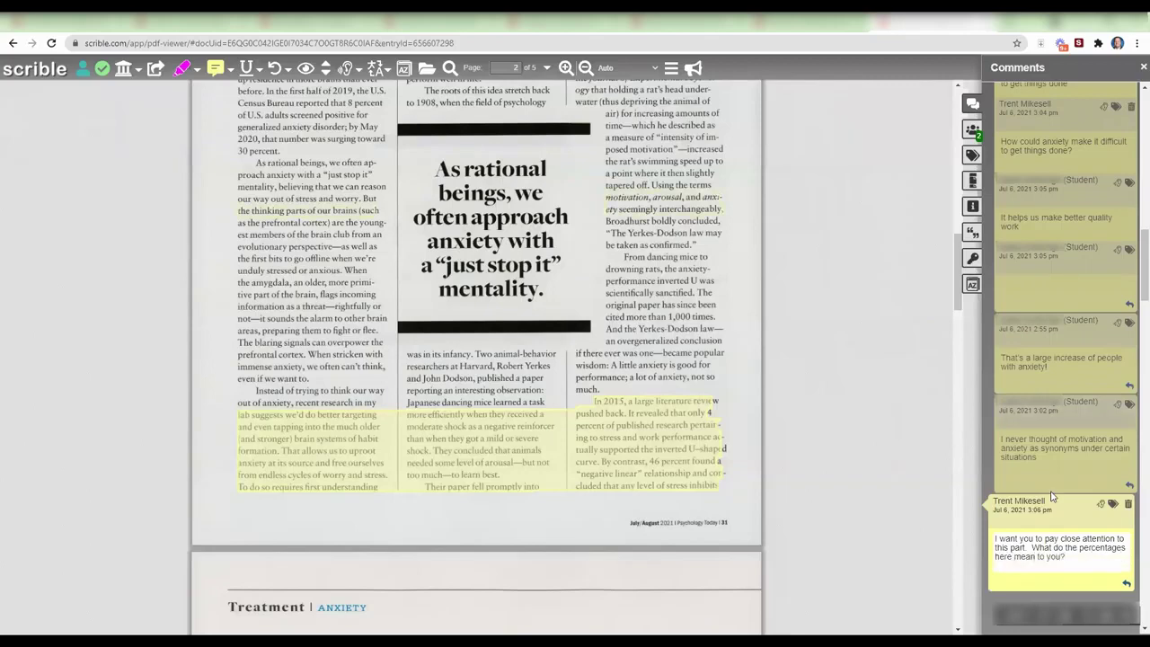
click(1052, 495)
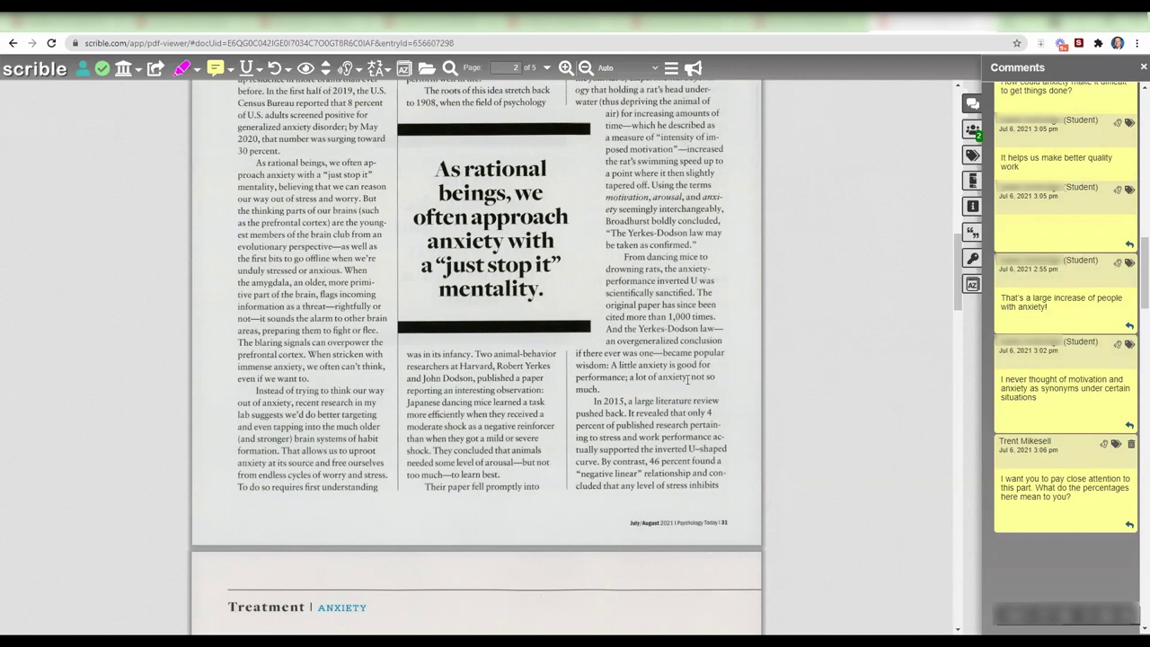
Look over the article's second and third pages together with the comments attached to them.
scroll(645, 395, up, 1)
scroll(645, 396, up, 3)
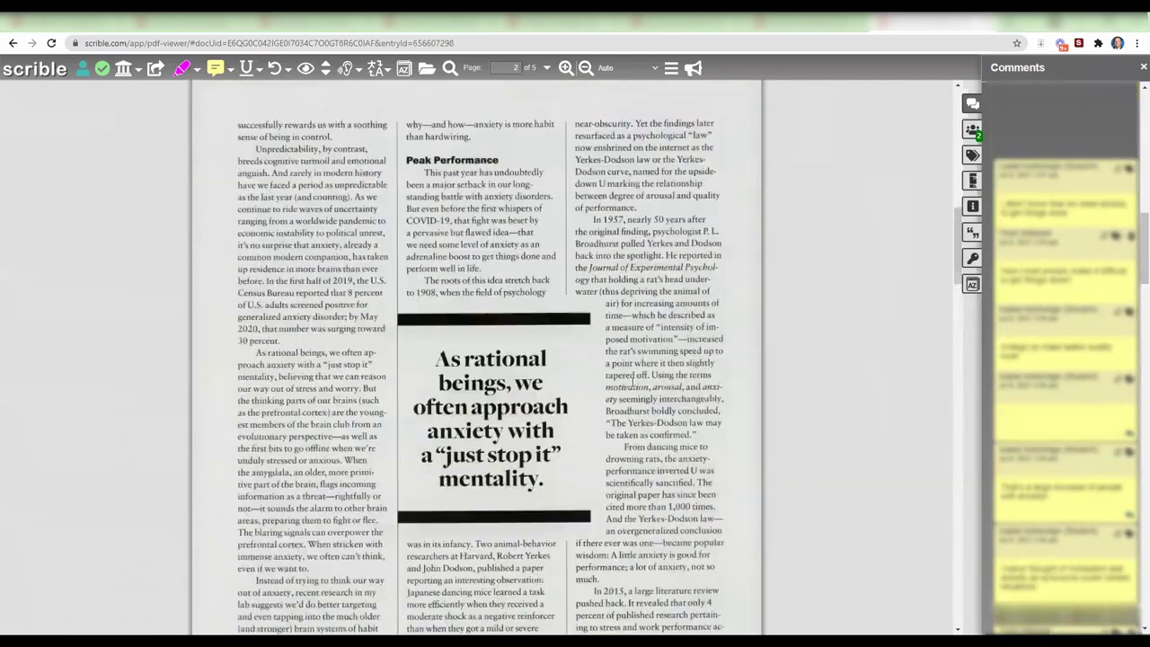
scroll(627, 363, down, 12)
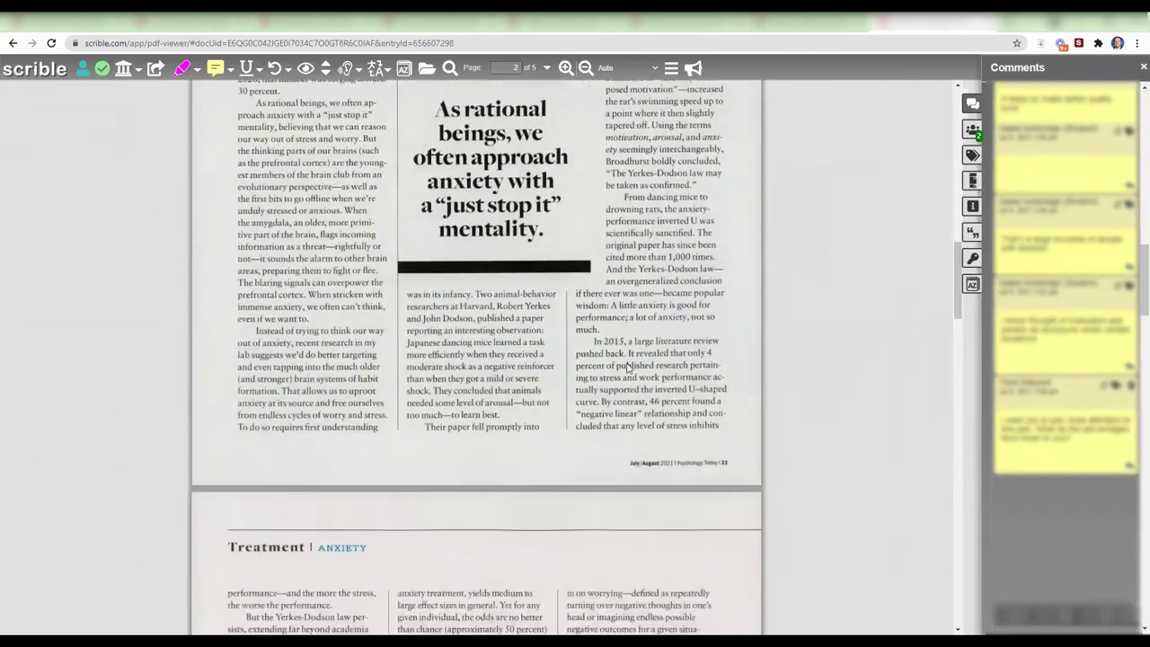
scroll(627, 366, up, 6)
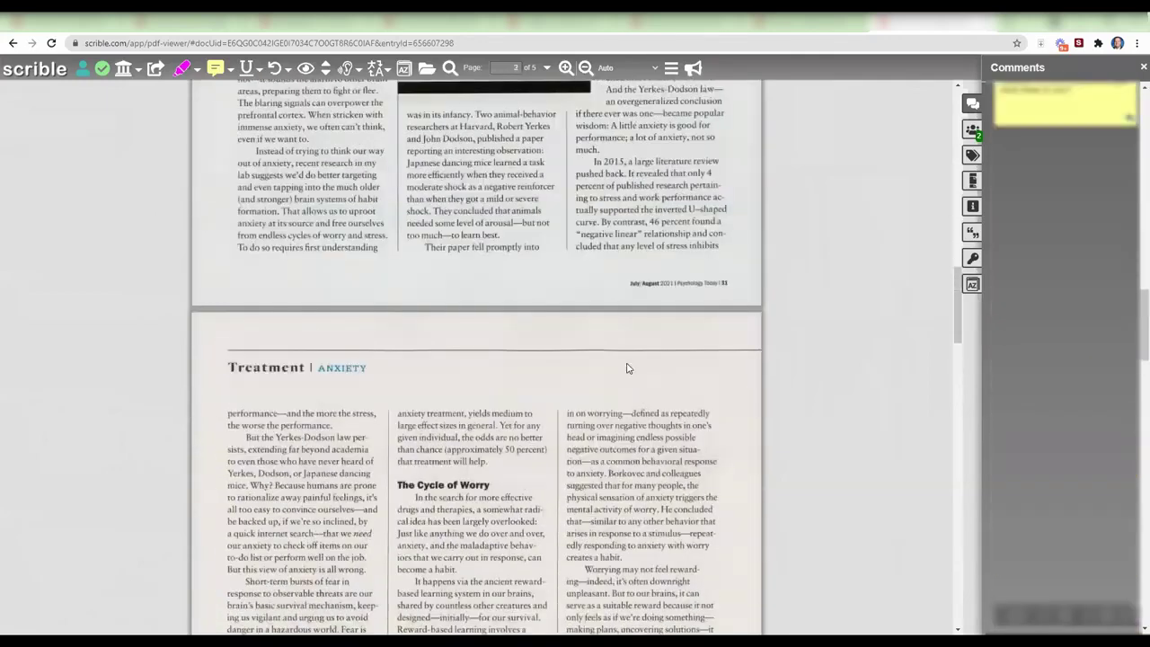
scroll(627, 363, up, 2)
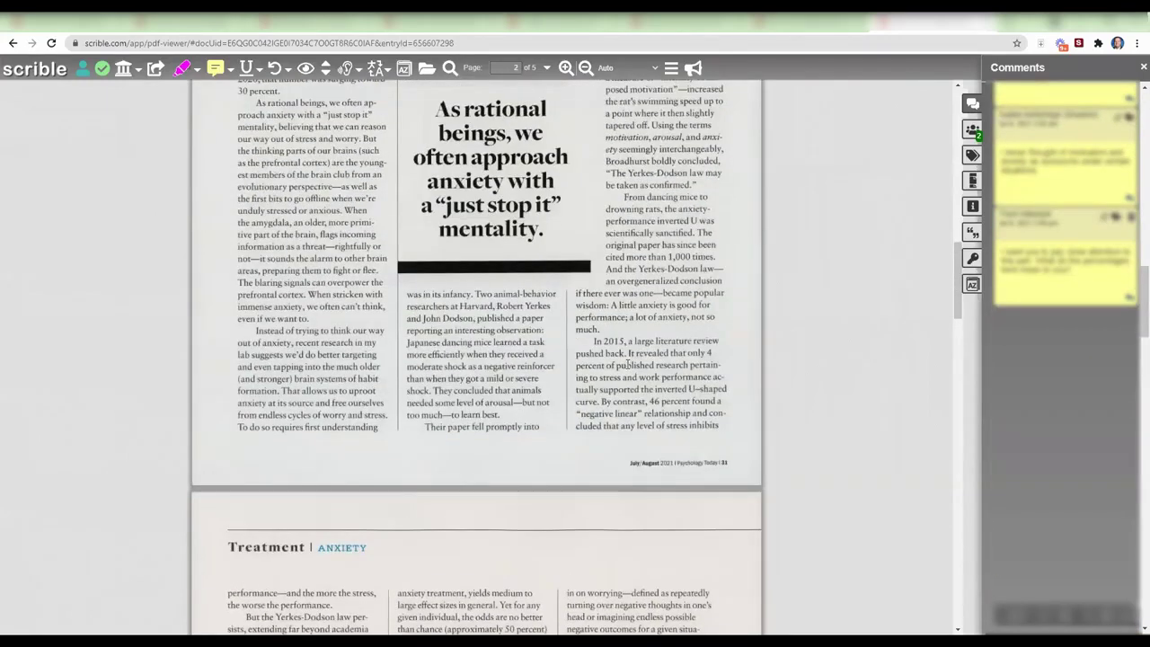